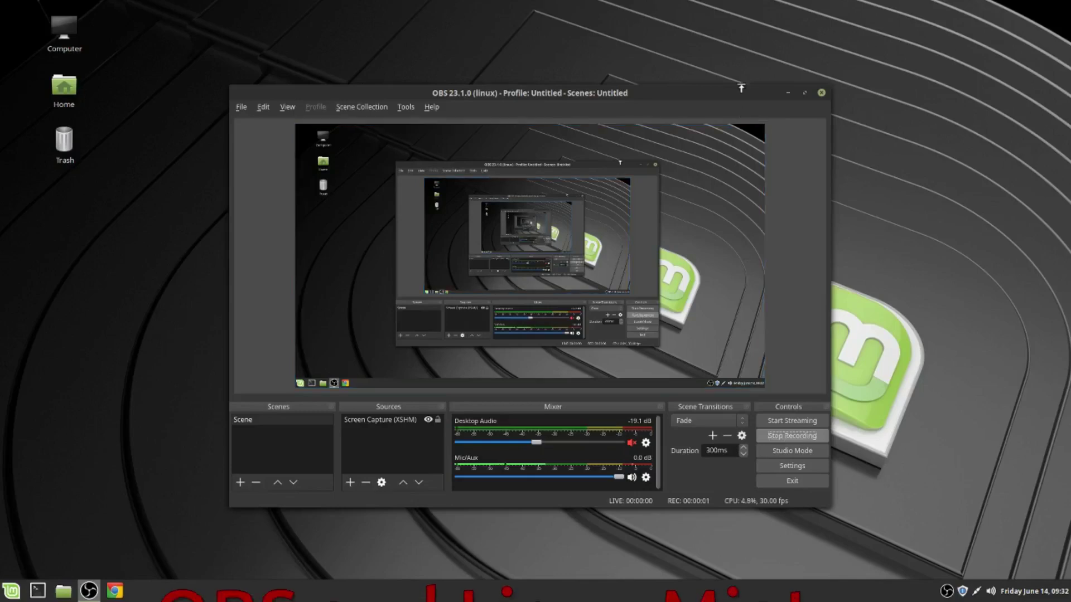
Step: Minimize the OBS Studio window to reveal the desktop with its Computer, Home and Trash icons
left_click(787, 93)
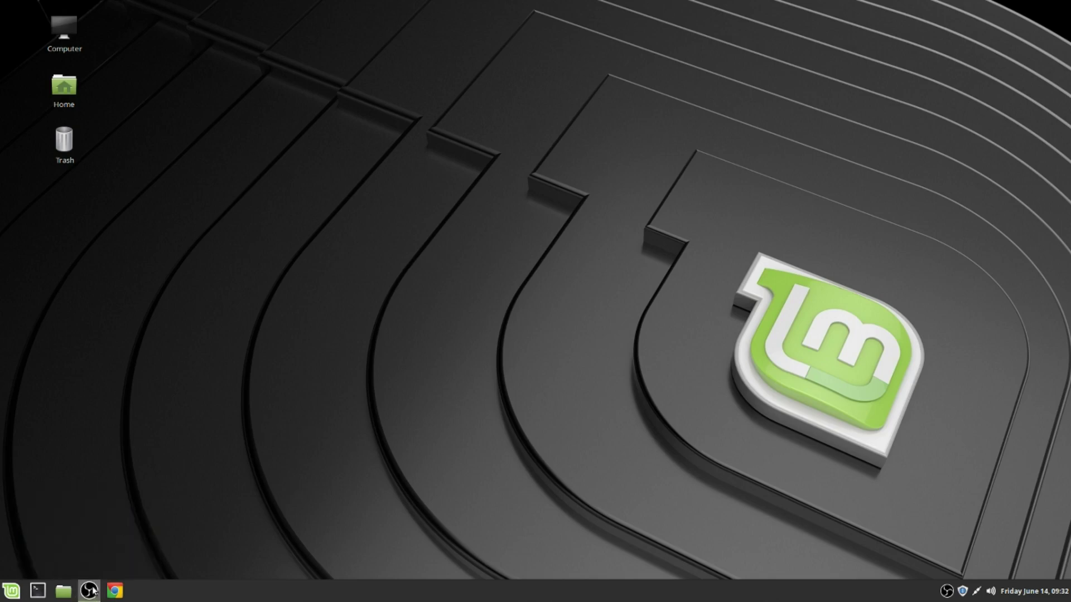
mouse_move(88, 595)
Step: Launch Software Manager from the applications menu
left_click(15, 589)
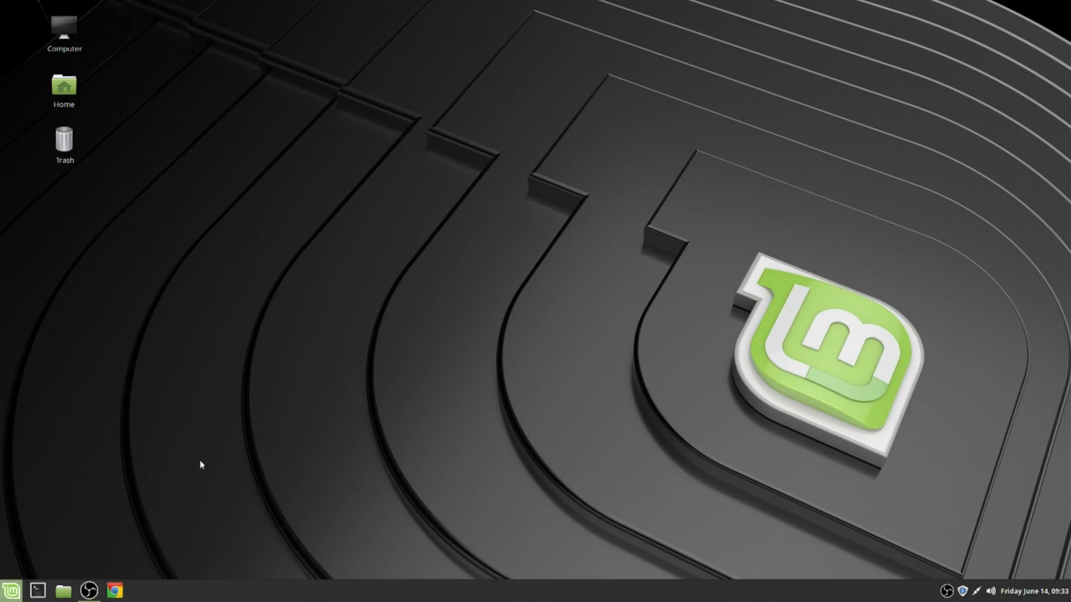
scroll(262, 388, "down", 5)
scroll(263, 388, "down", 15)
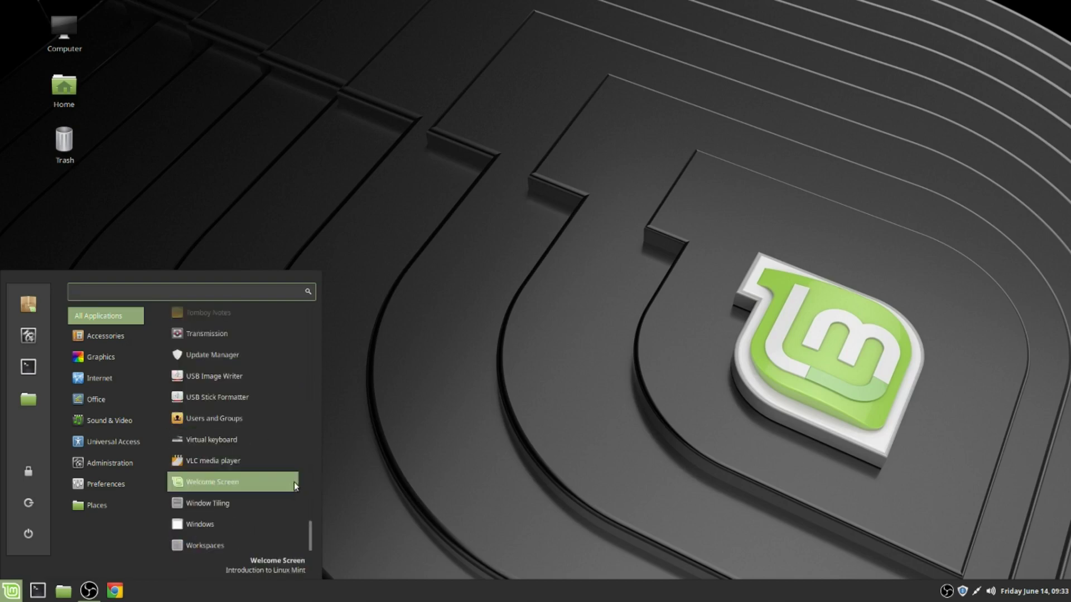
scroll(292, 482, "up", 4)
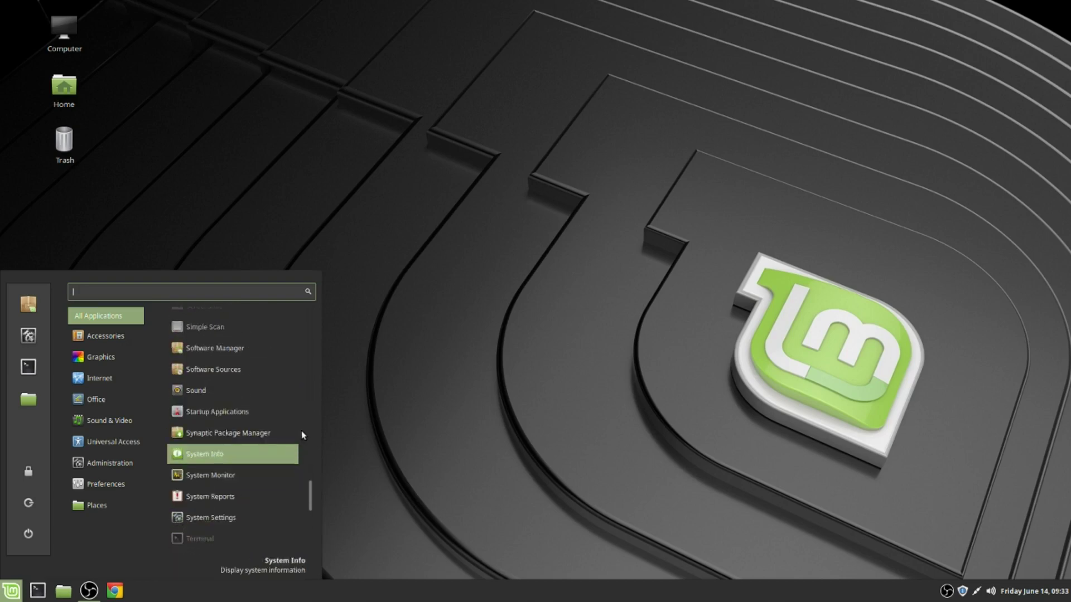
left_click(236, 350)
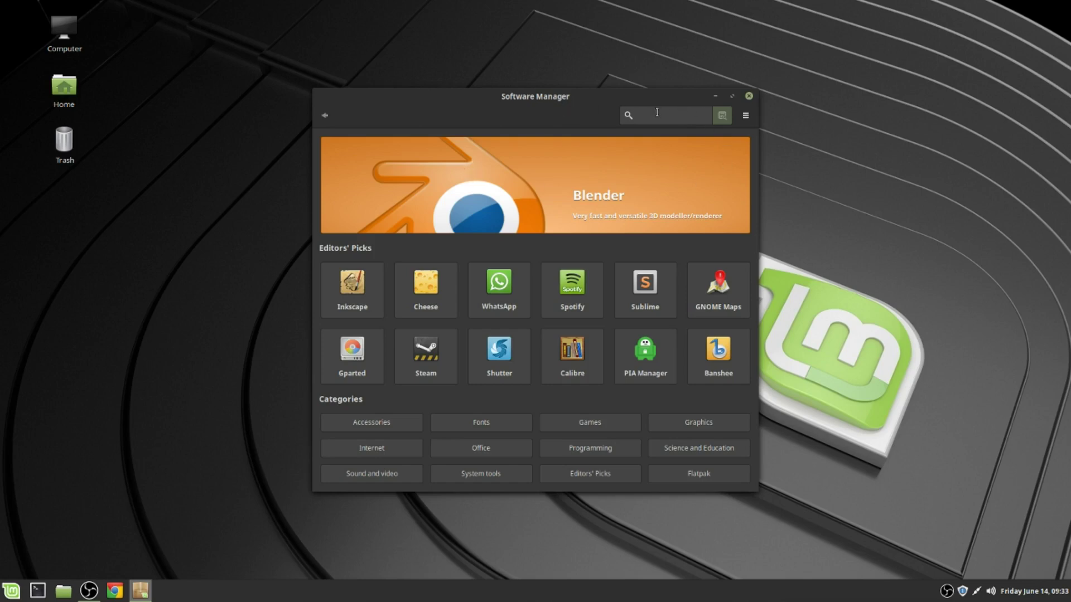
Step: Search the software catalogue for obs, then replace the query with photoshop
type("d")
type("bs")
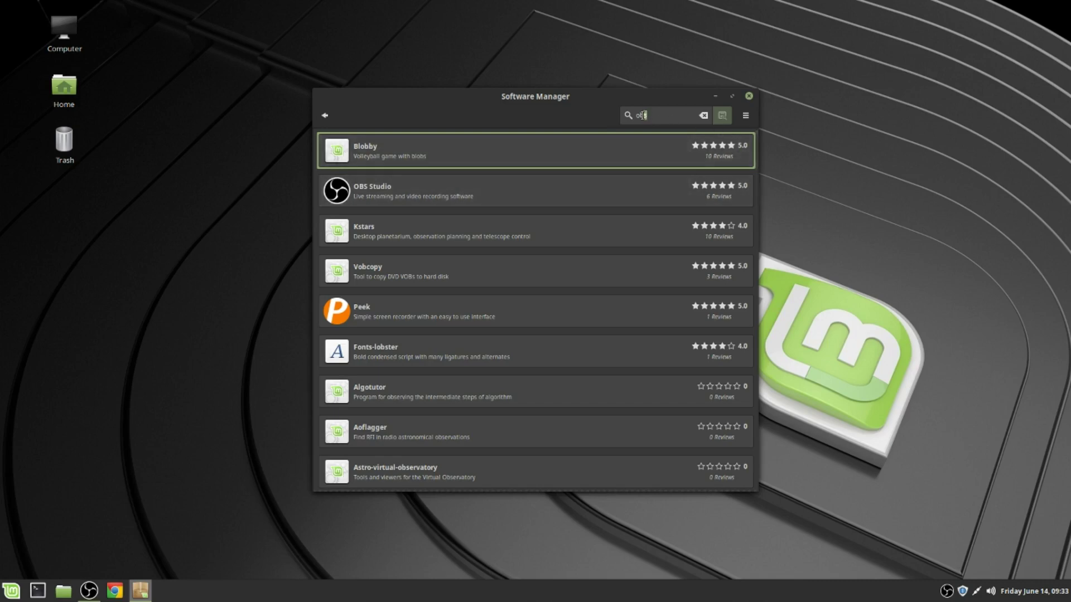
double_click(642, 115)
type("khoto")
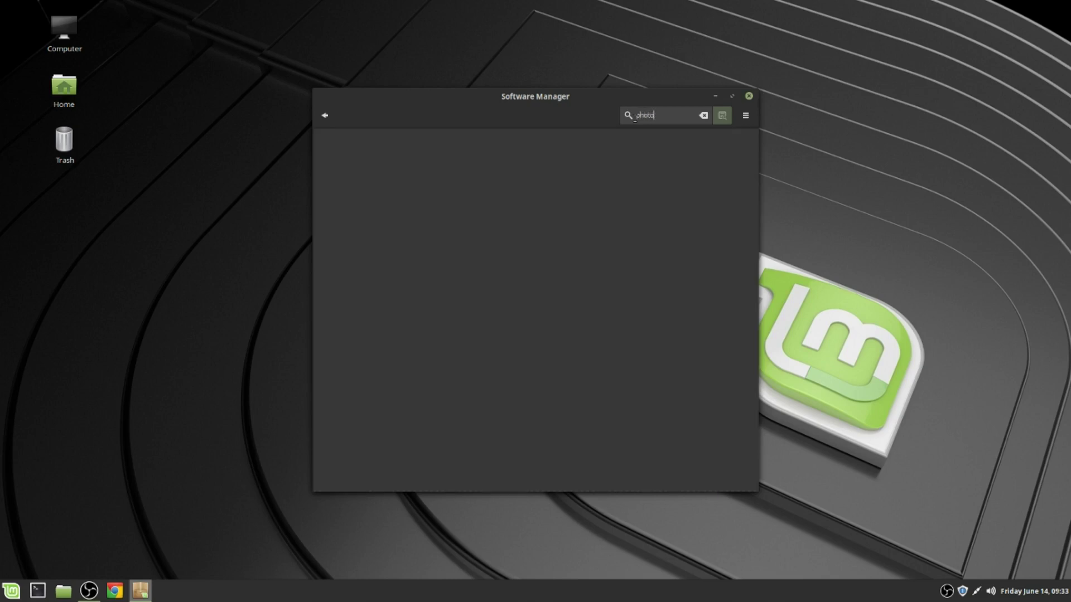
type("shop")
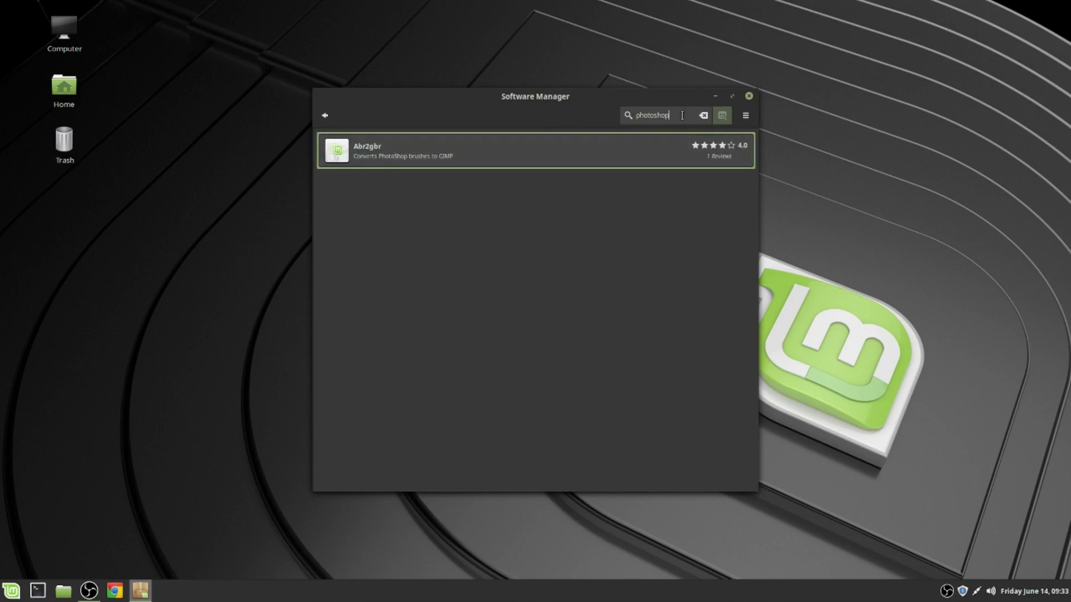
Step: Erase the photoshop search text and close Software Manager
key("BackSpace")
key("BackSpace")
key("BackSpace")
key("BackSpace")
key("BackSpace")
key("BackSpace")
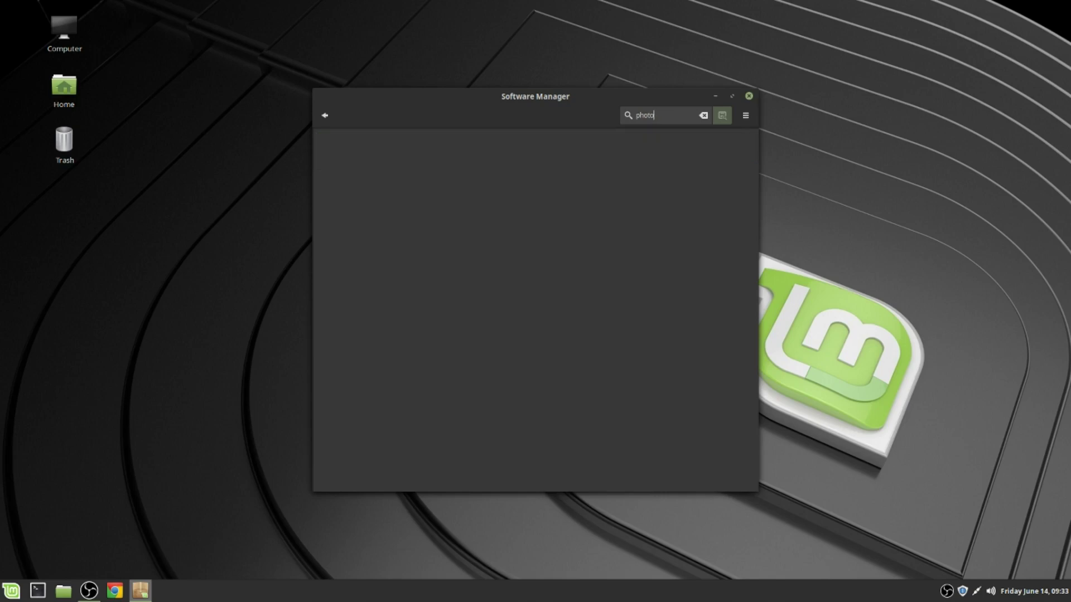
key("BackSpace")
key("BackSpace")
key("BackSpace")
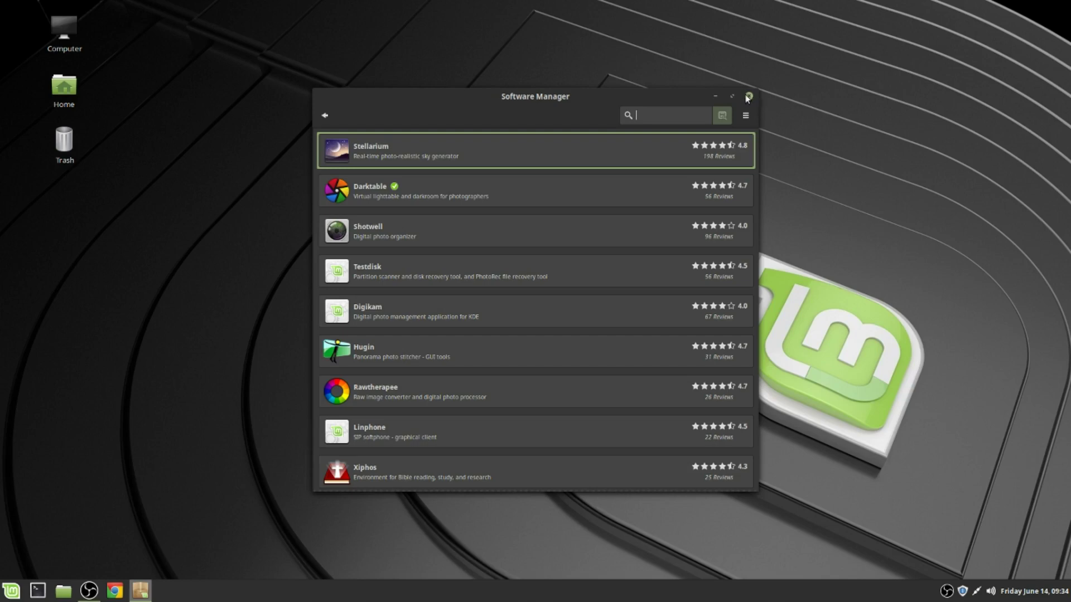
left_click(749, 97)
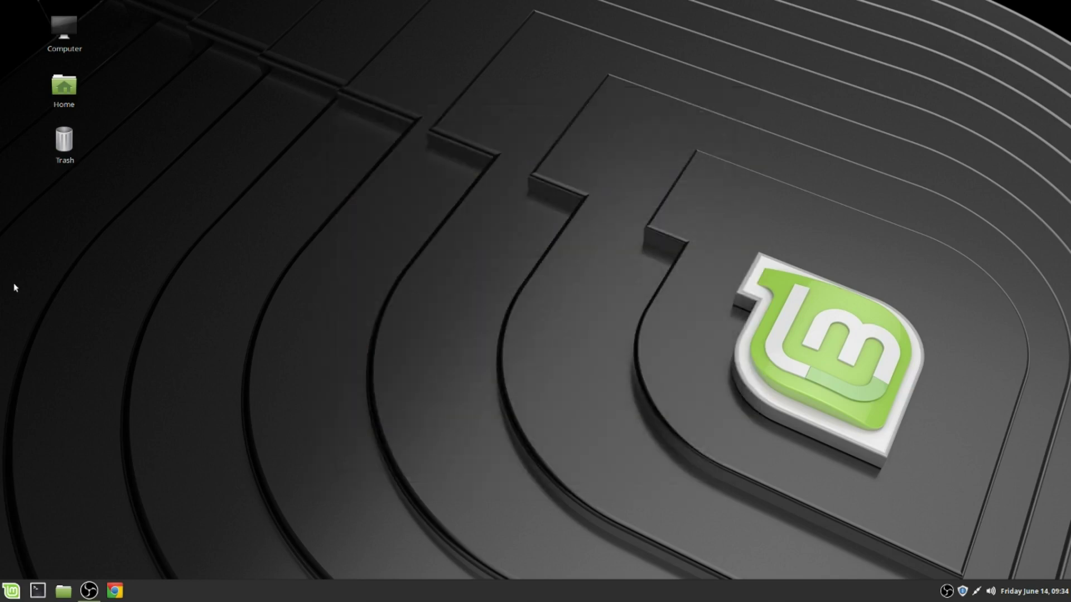
Step: Scroll through All Applications, then show the Graphics category with Darktable, GIMP, Pix and Simple Scan
left_click(11, 590)
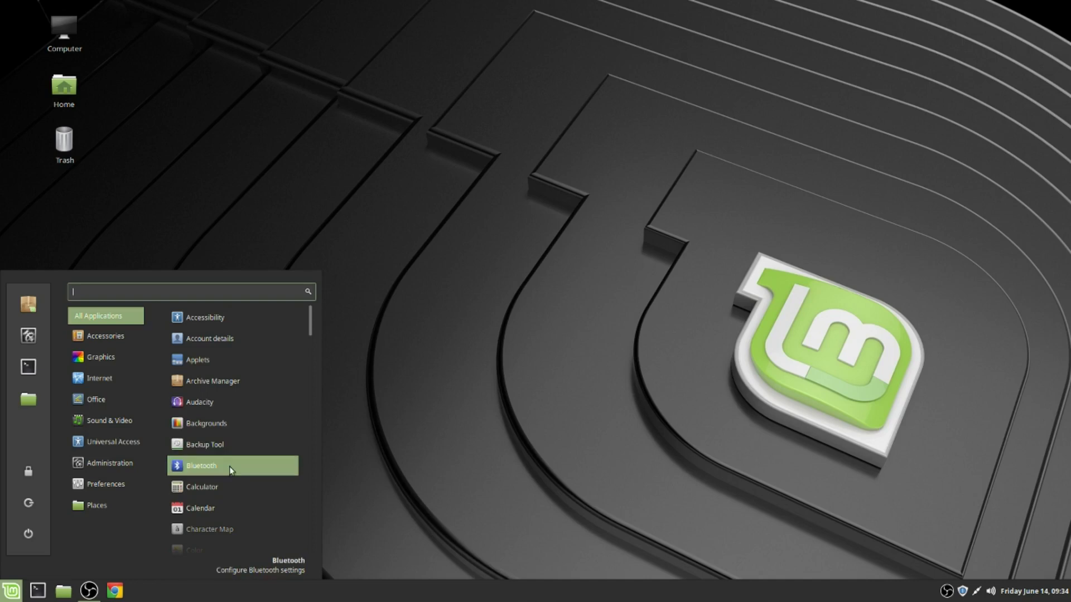
scroll(229, 481, "down", 5)
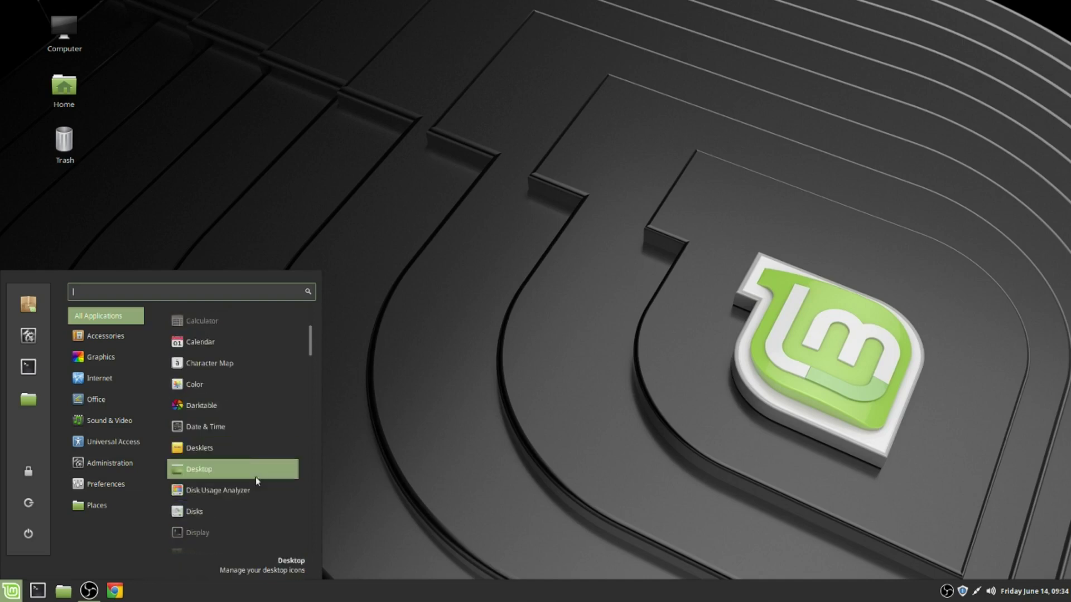
scroll(273, 447, "down", 2)
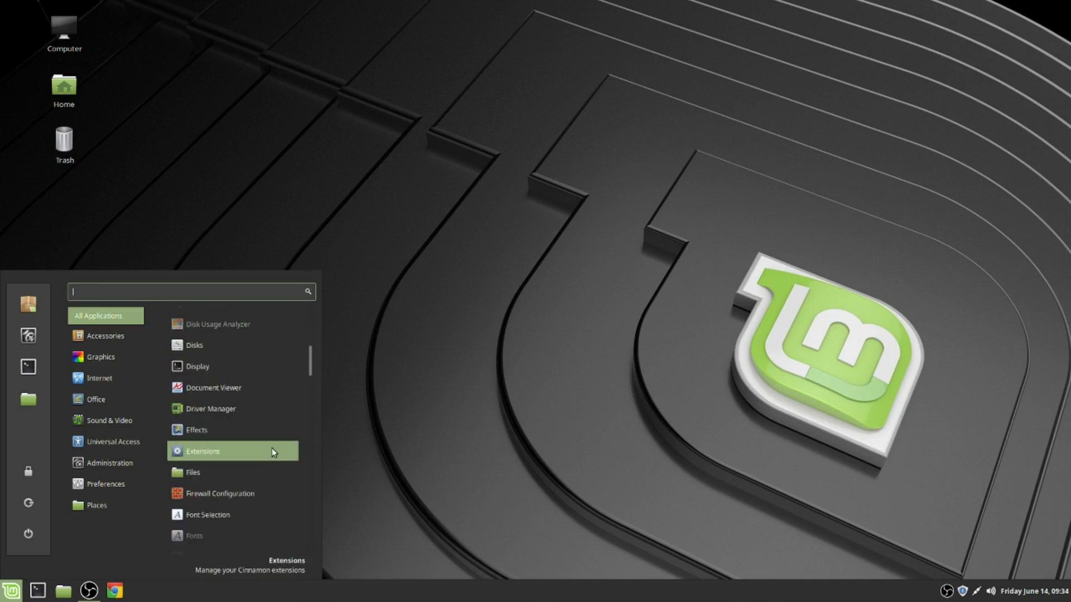
scroll(258, 458, "down", 1)
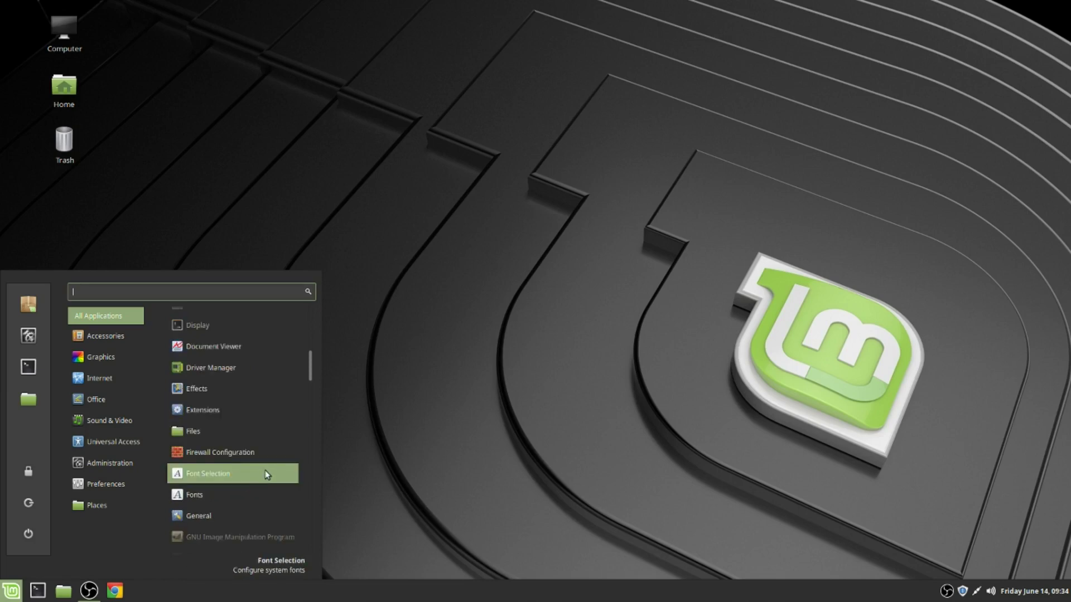
scroll(266, 470, "down", 2)
scroll(260, 470, "down", 2)
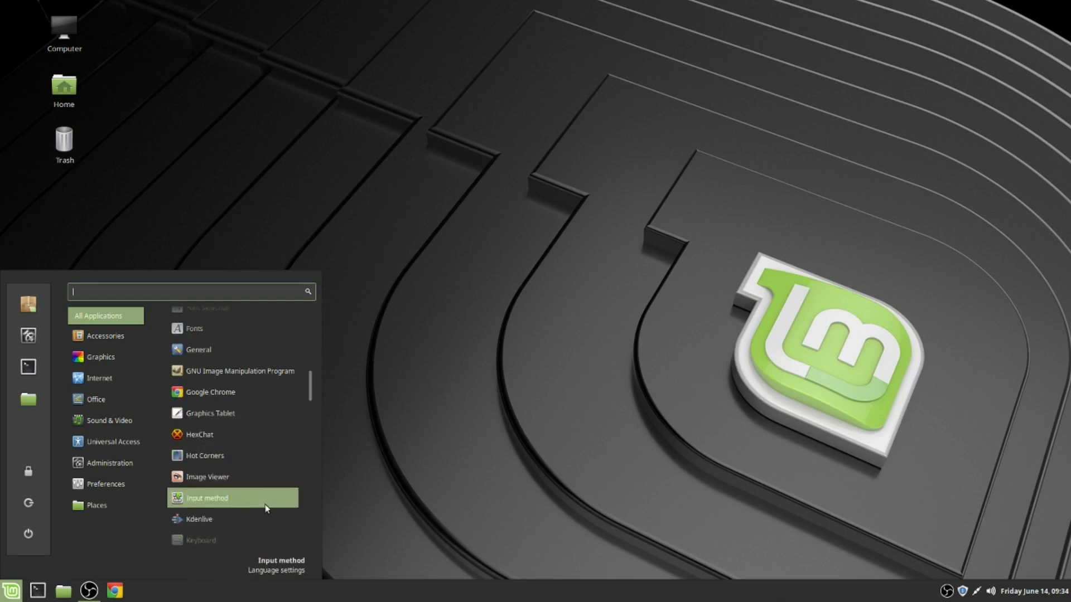
scroll(269, 496, "down", 3)
scroll(271, 463, "down", 5)
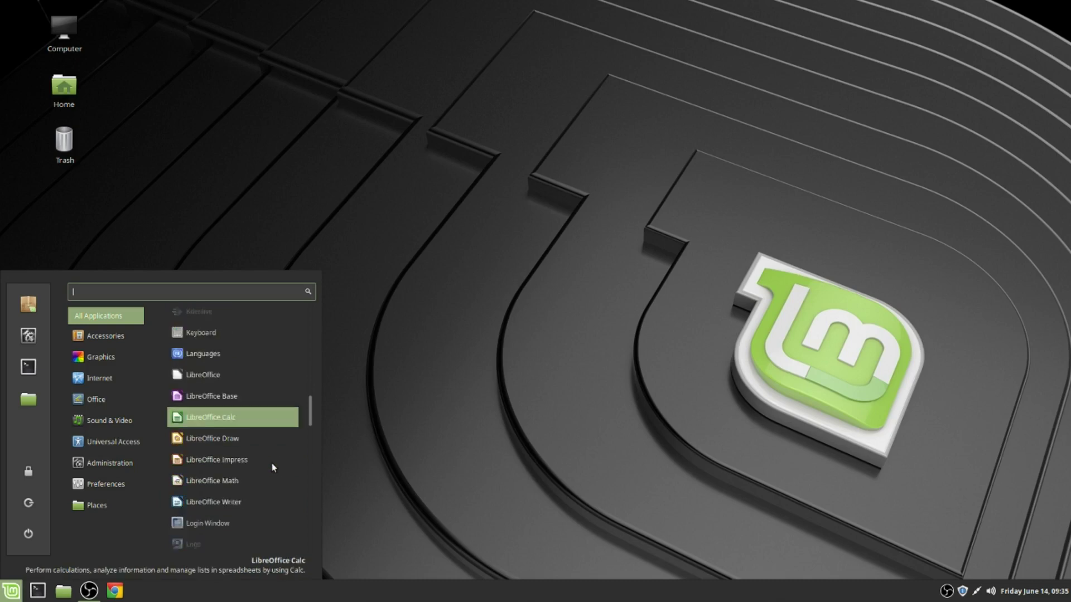
scroll(273, 467, "down", 2)
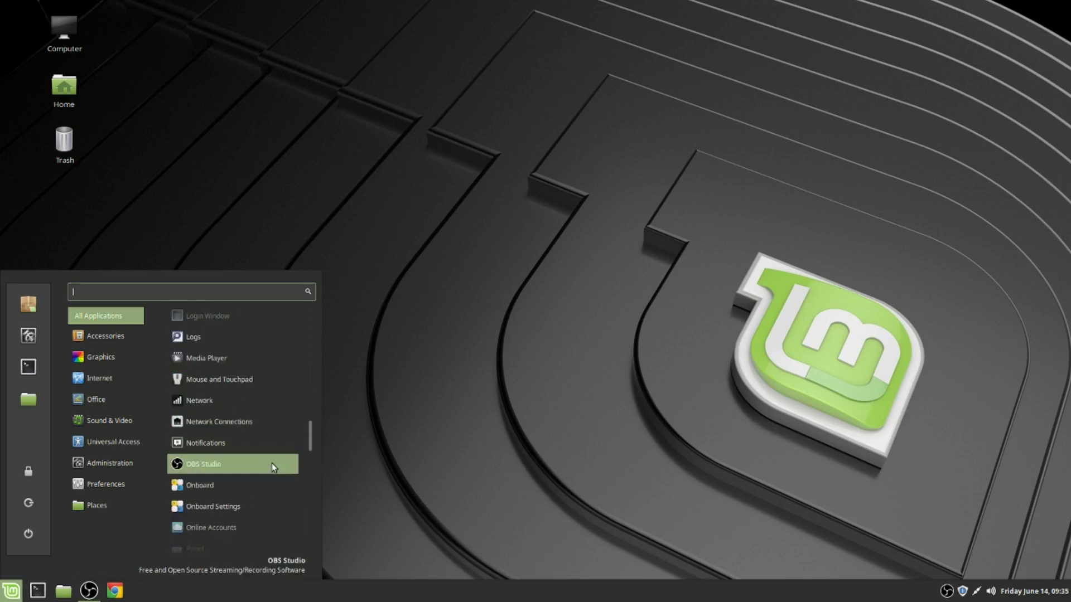
scroll(272, 466, "down", 2)
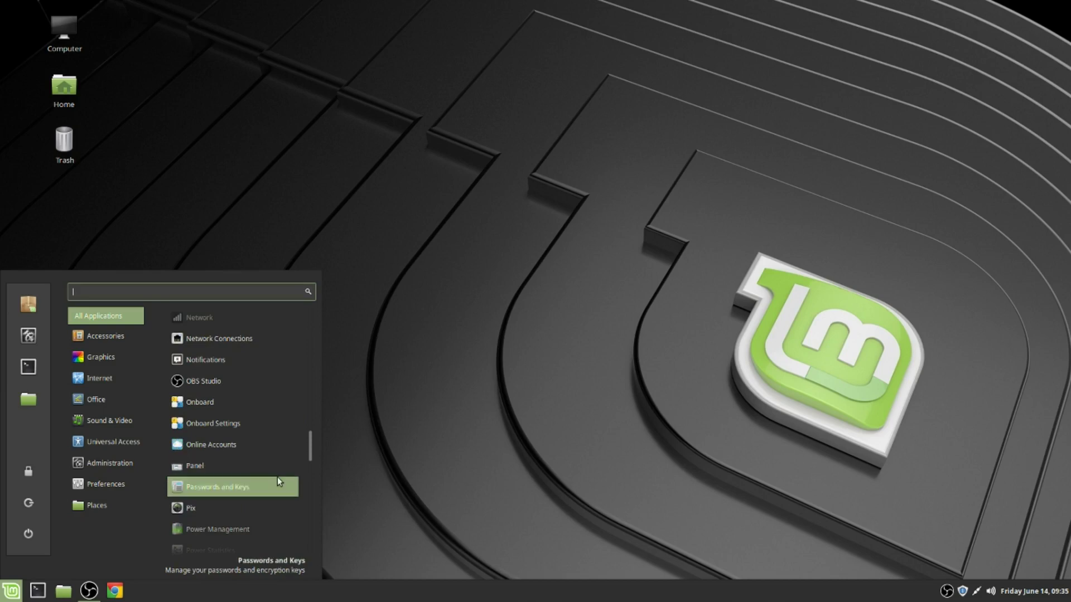
scroll(278, 478, "down", 2)
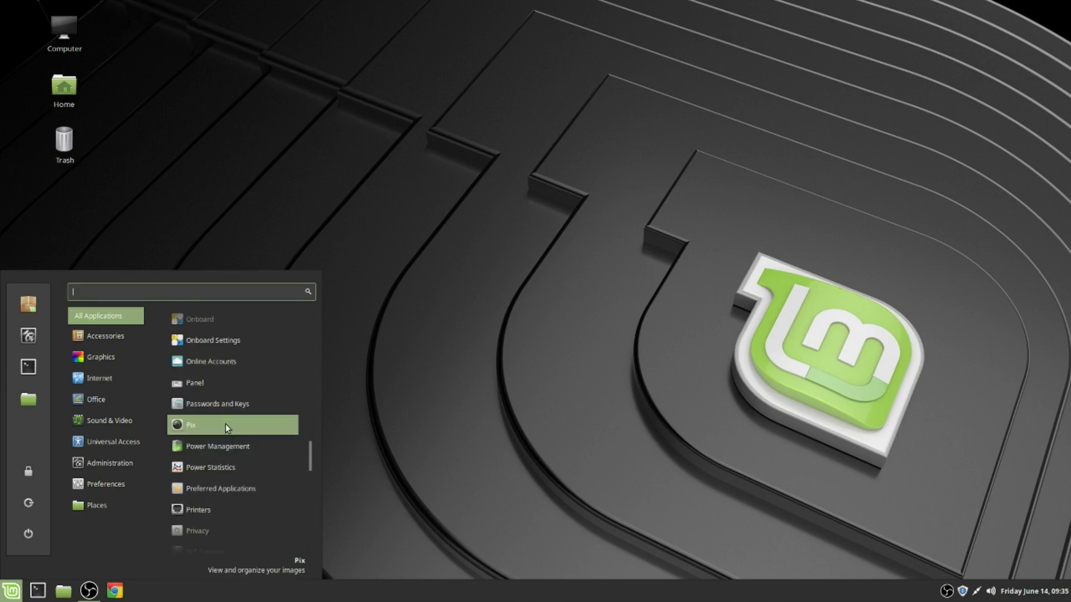
scroll(266, 519, "down", 3)
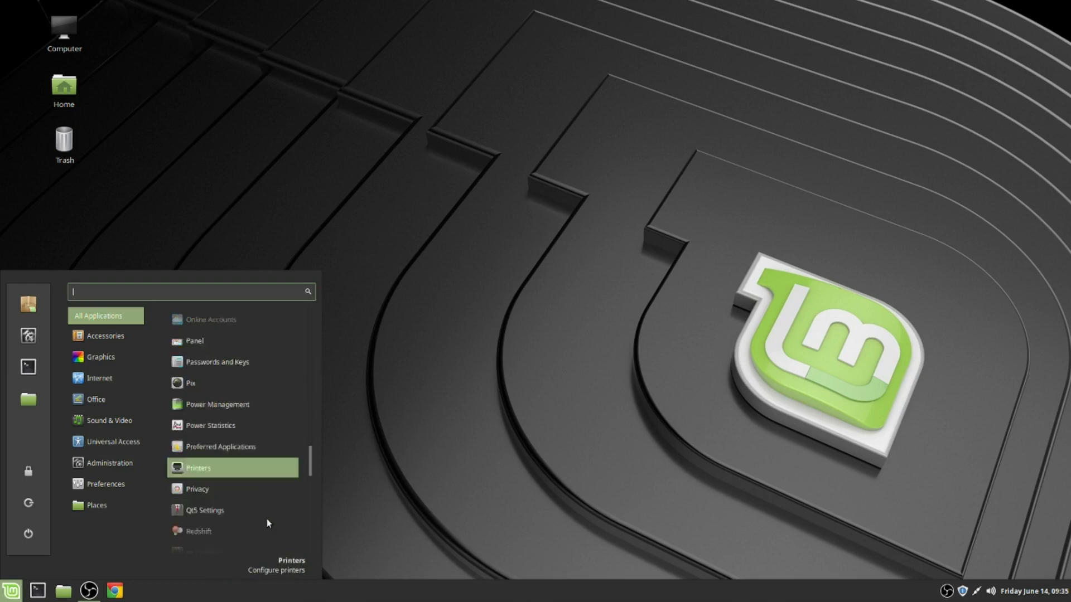
scroll(259, 497, "down", 6)
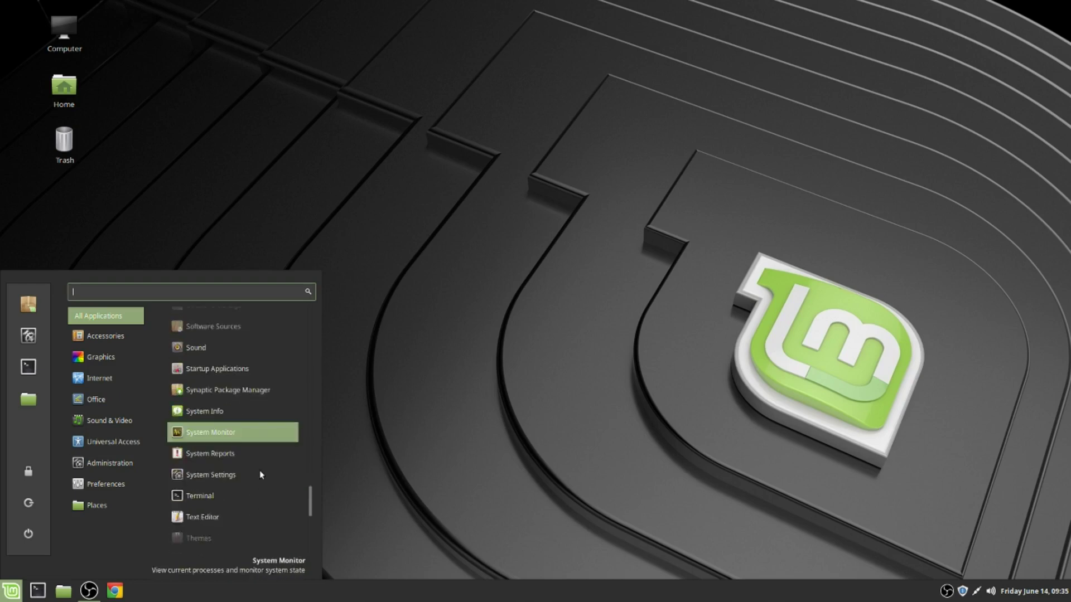
scroll(260, 472, "down", 3)
scroll(257, 474, "down", 3)
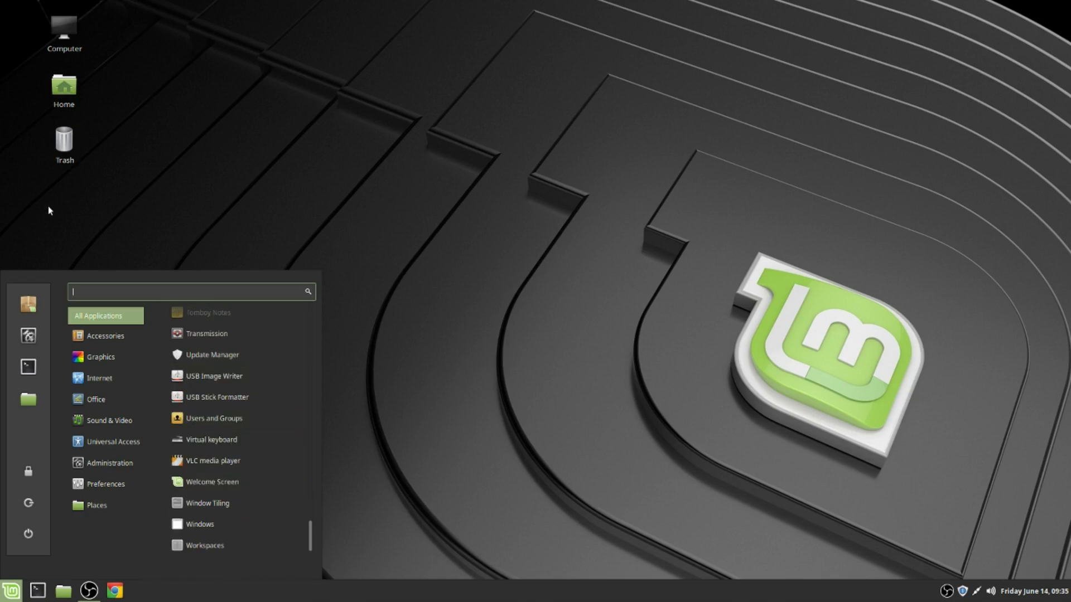
mouse_move(131, 387)
mouse_move(107, 353)
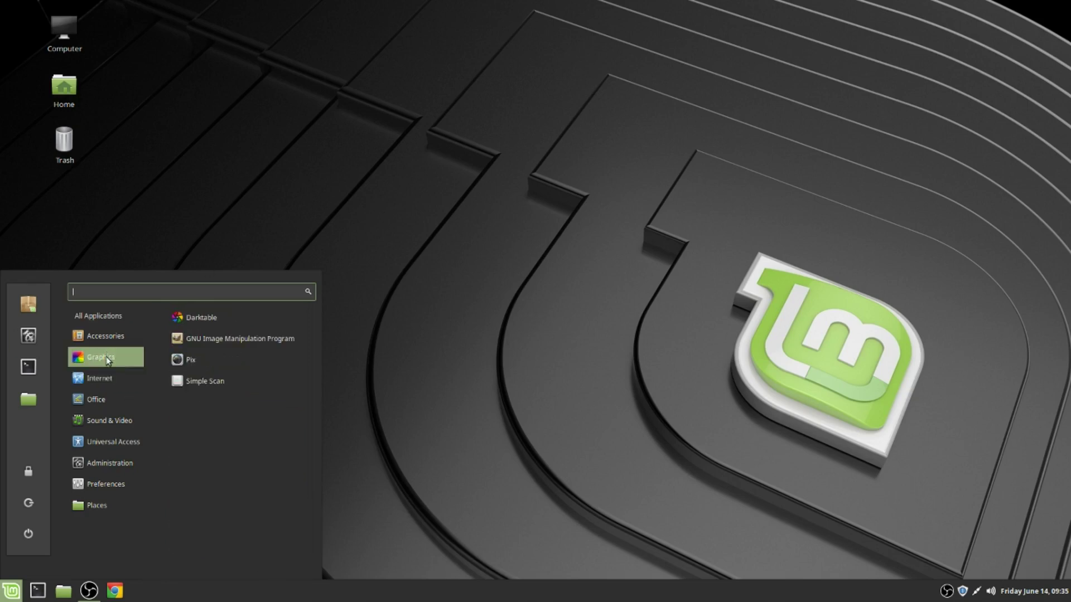
Step: Launch Pix, check its version 2.0.3 under Help > About, then close Pix
left_click(224, 359)
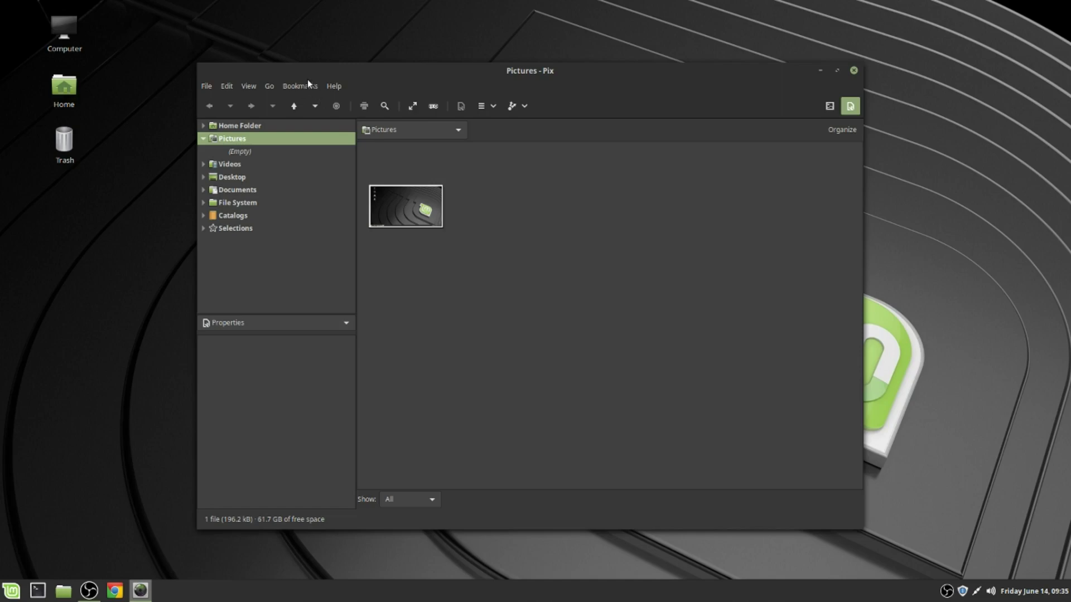
left_click(332, 86)
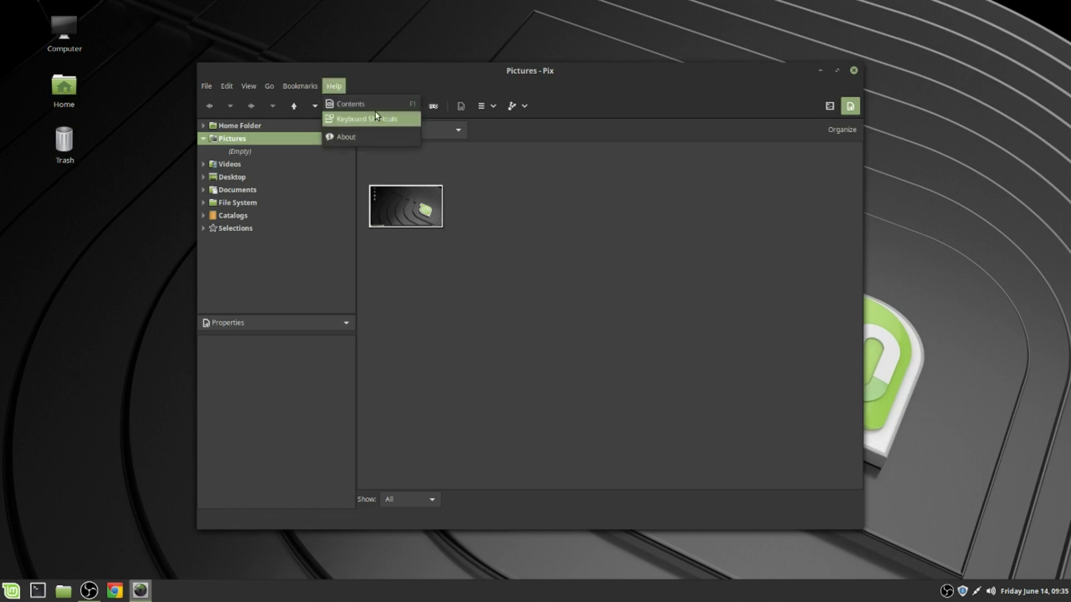
left_click(358, 136)
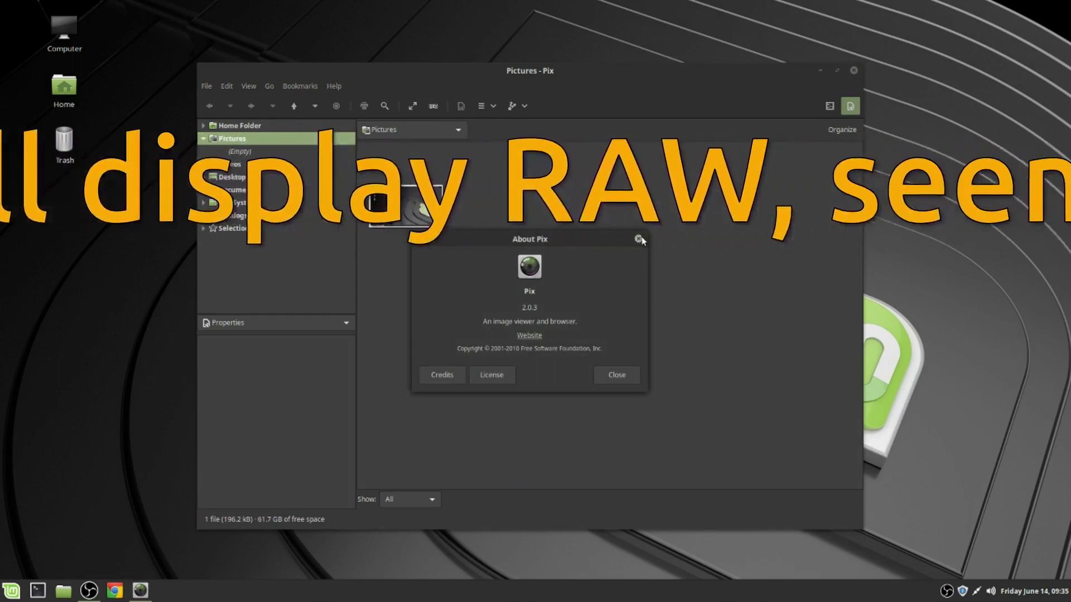
left_click(625, 372)
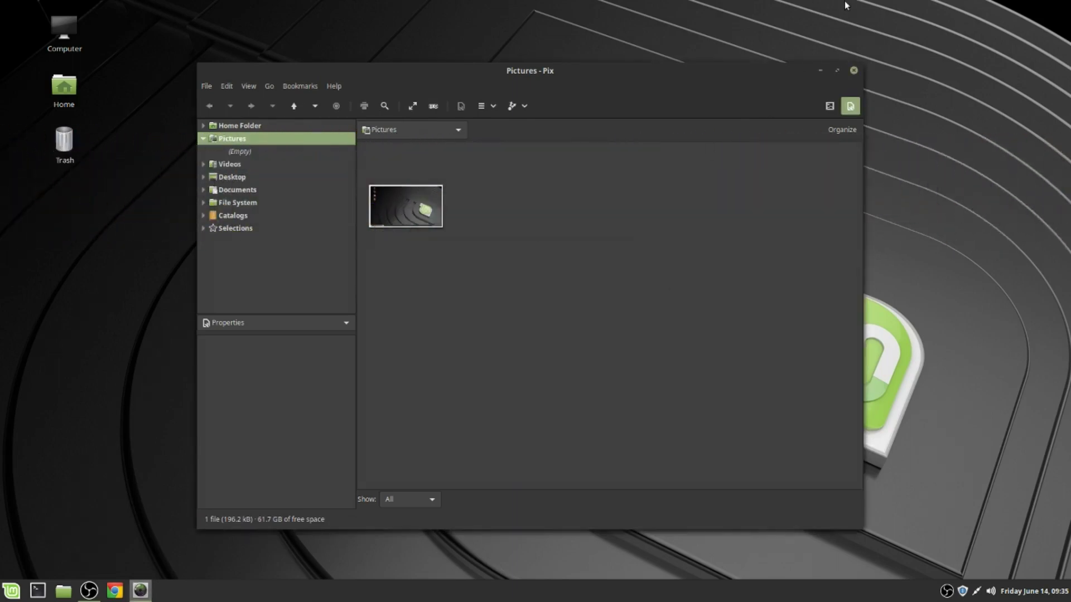
left_click(854, 71)
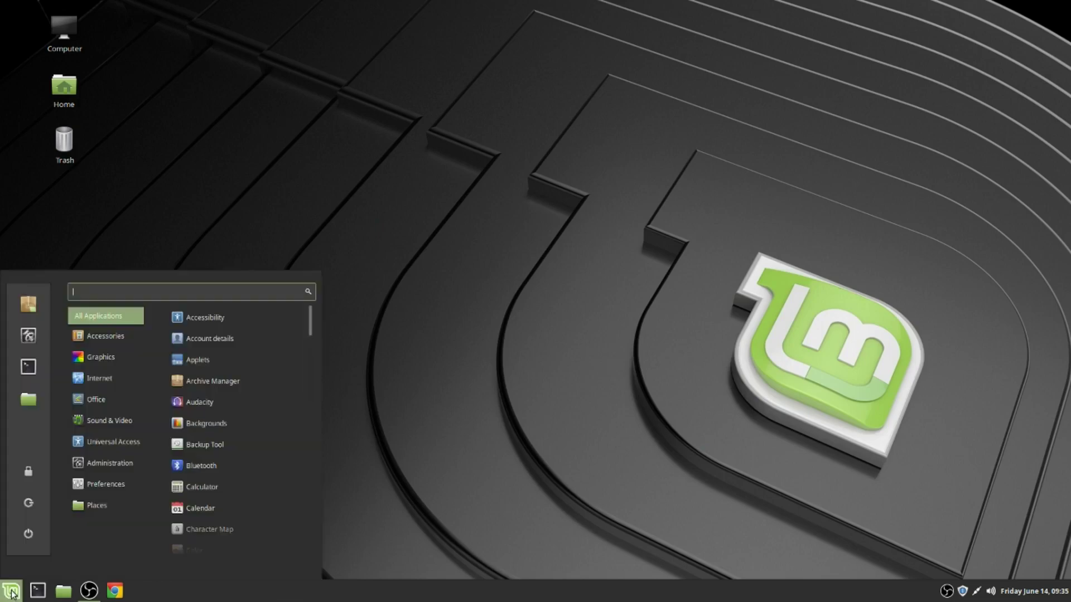
Step: Browse the Internet, Sound & Video, Administration and Places categories, close the menu, and launch Chrome
mouse_move(79, 375)
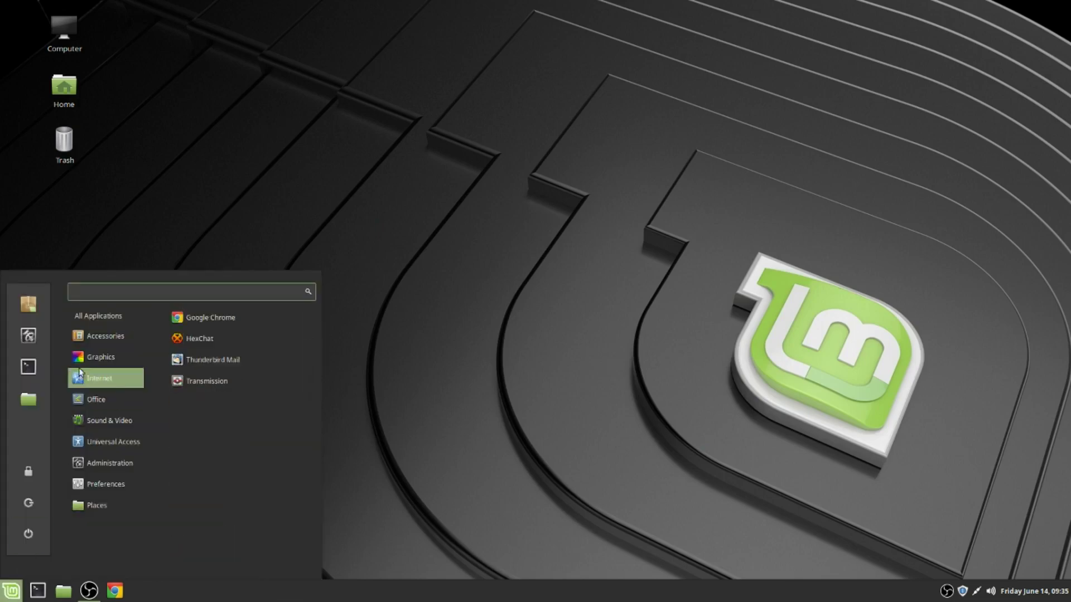
mouse_move(121, 428)
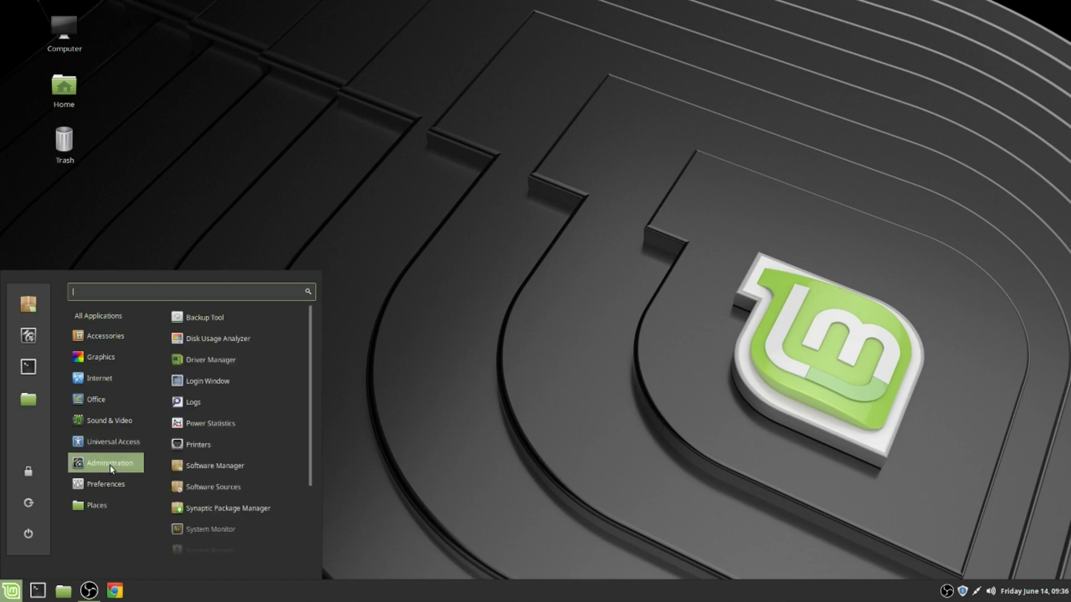
mouse_move(99, 512)
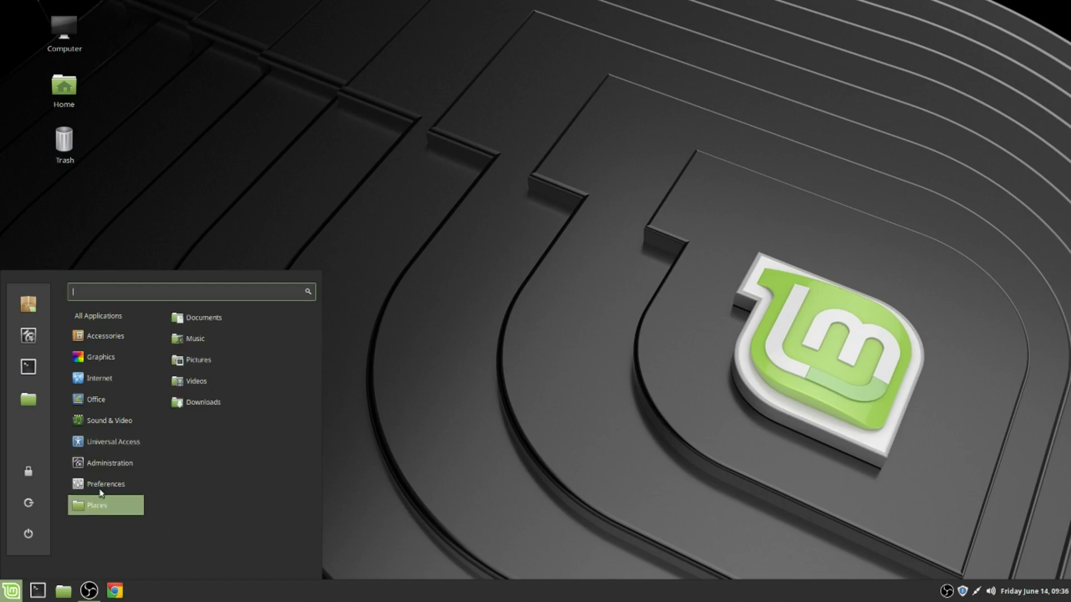
mouse_move(102, 323)
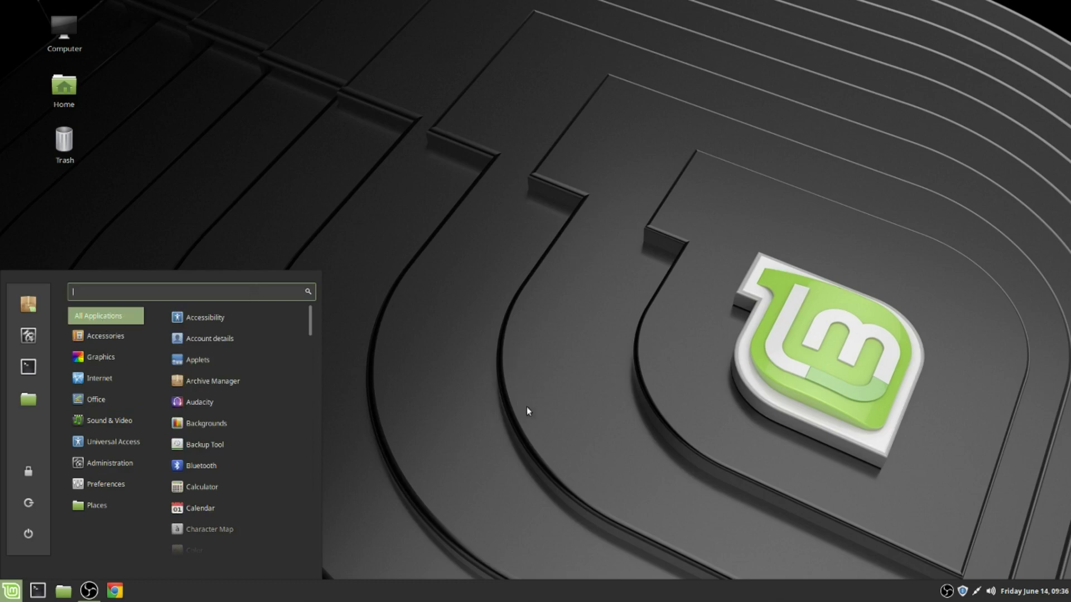
left_click(621, 311)
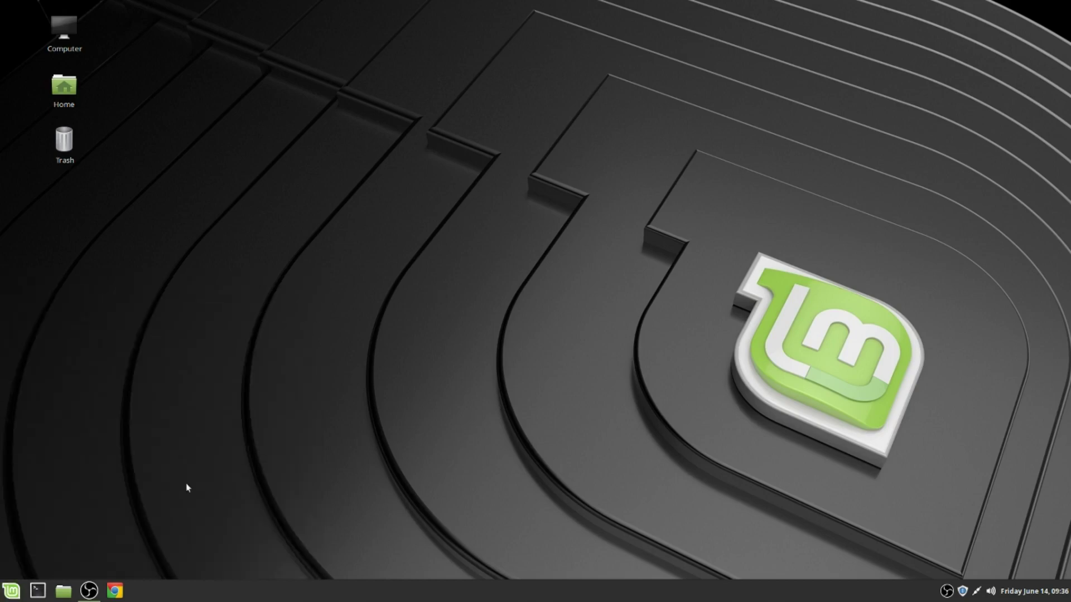
left_click(114, 591)
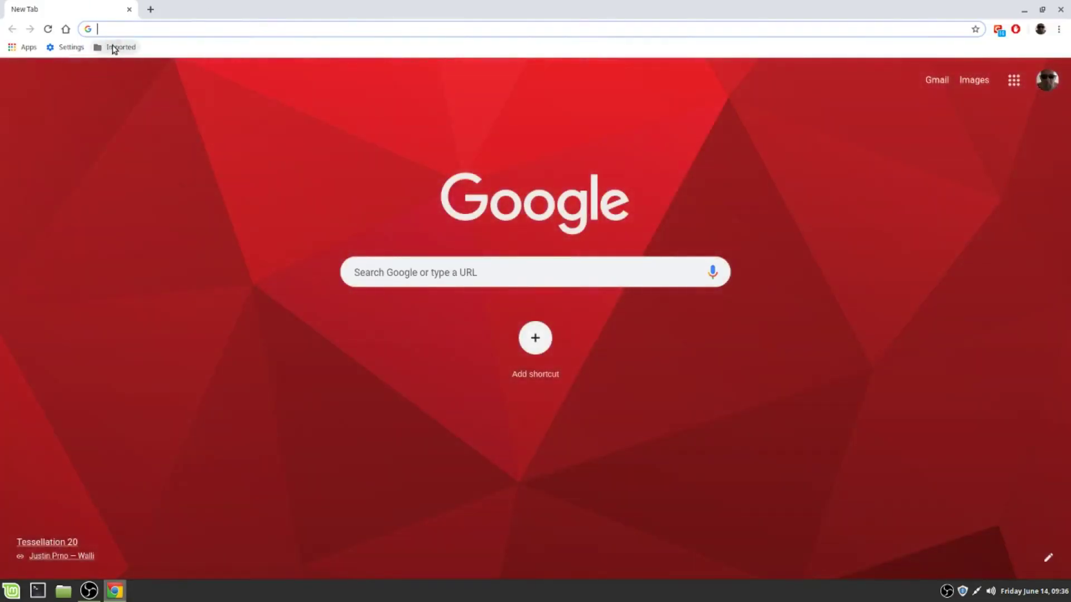
Step: Open Yahoo Finance from the Imported > Financial bookmarks
left_click(113, 49)
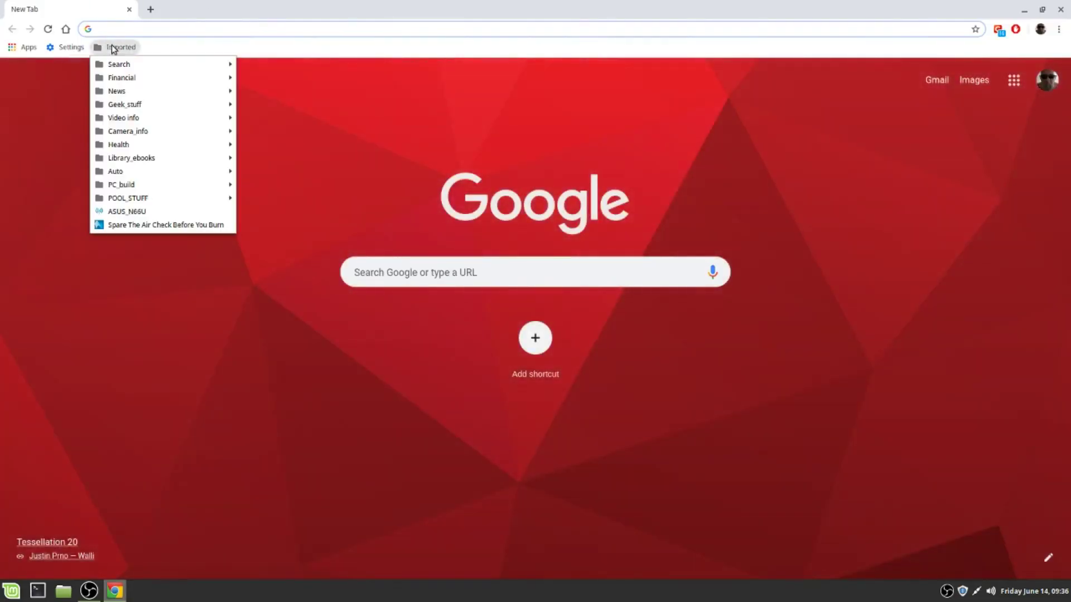
mouse_move(133, 65)
left_click(360, 65)
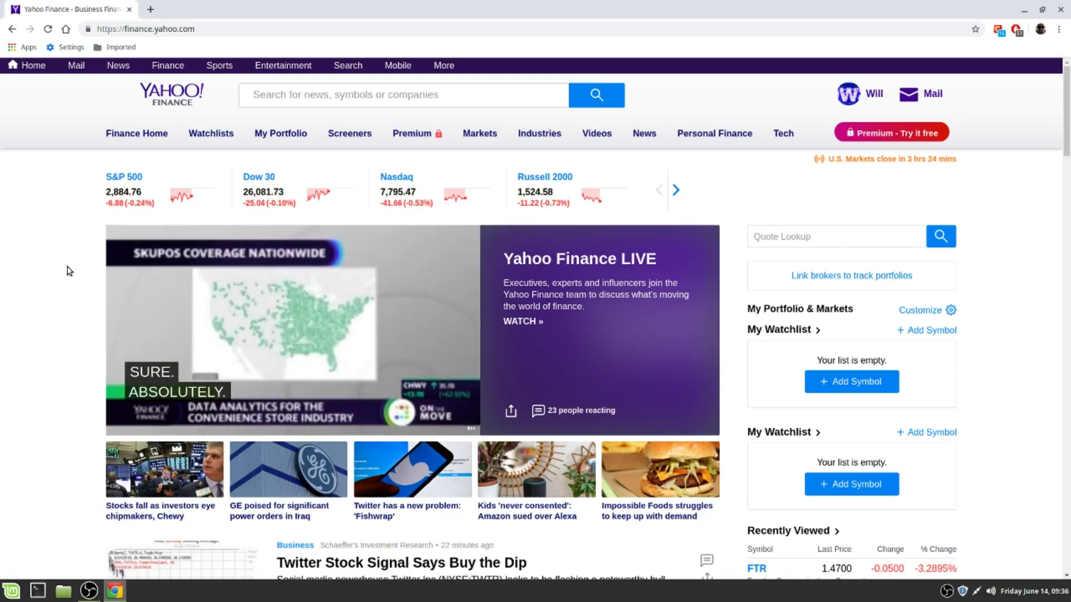
mouse_move(393, 273)
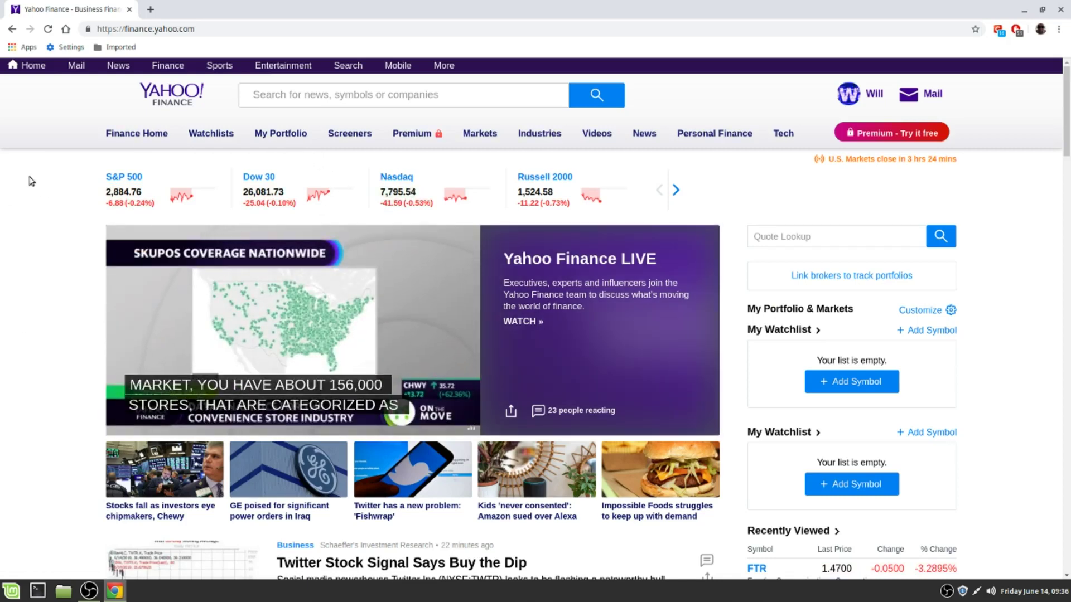
Step: Open Google News from the Imported > News bookmarks
left_click(122, 49)
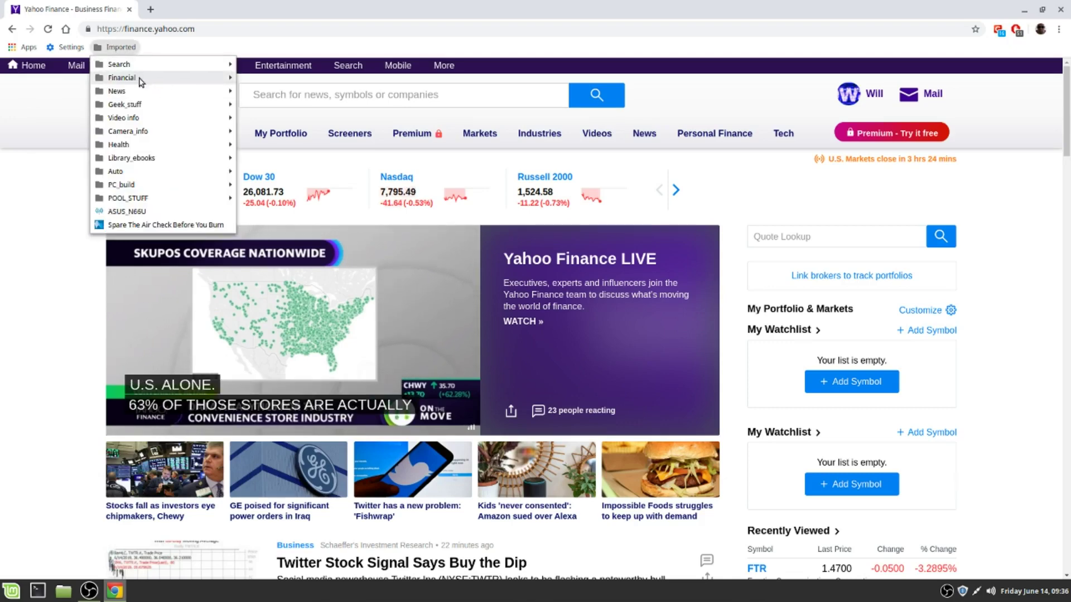
mouse_move(136, 91)
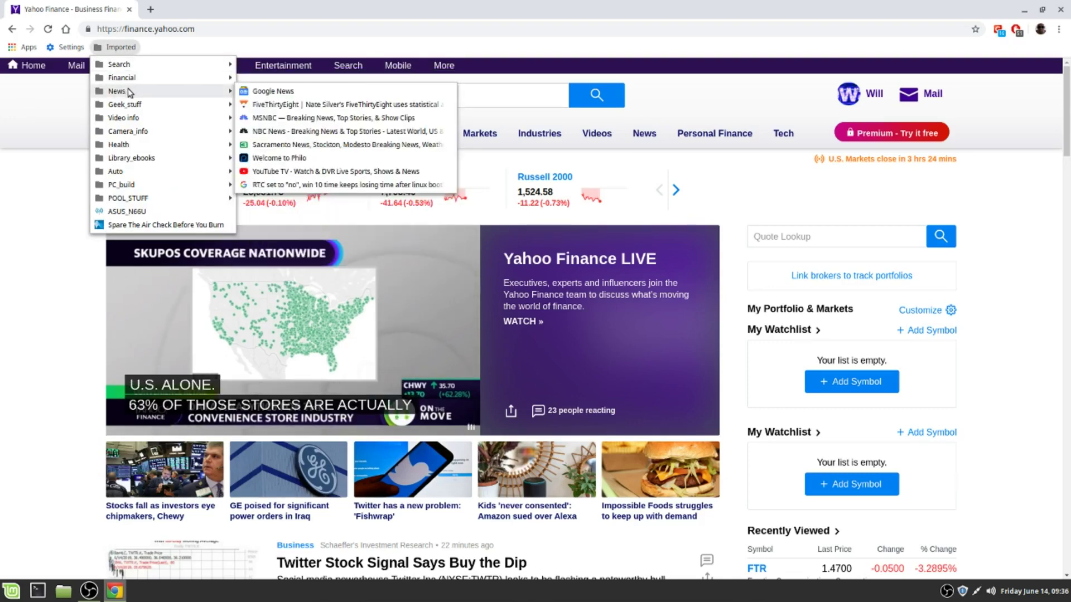
left_click(281, 92)
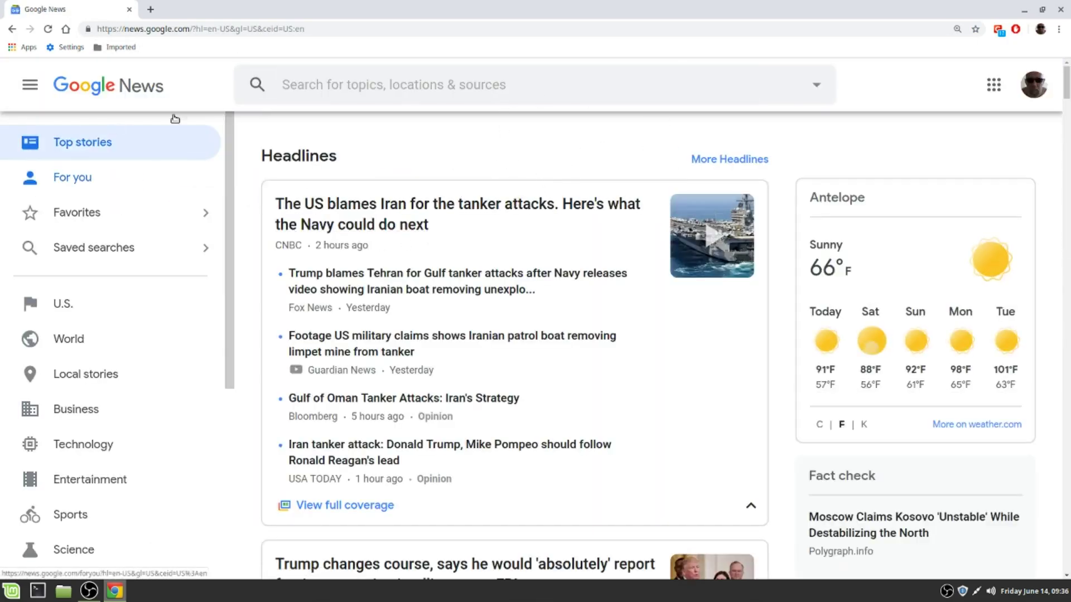
Step: Collapse the Google News side navigation, view and dismiss the Google apps grid, then close Chrome
left_click(31, 86)
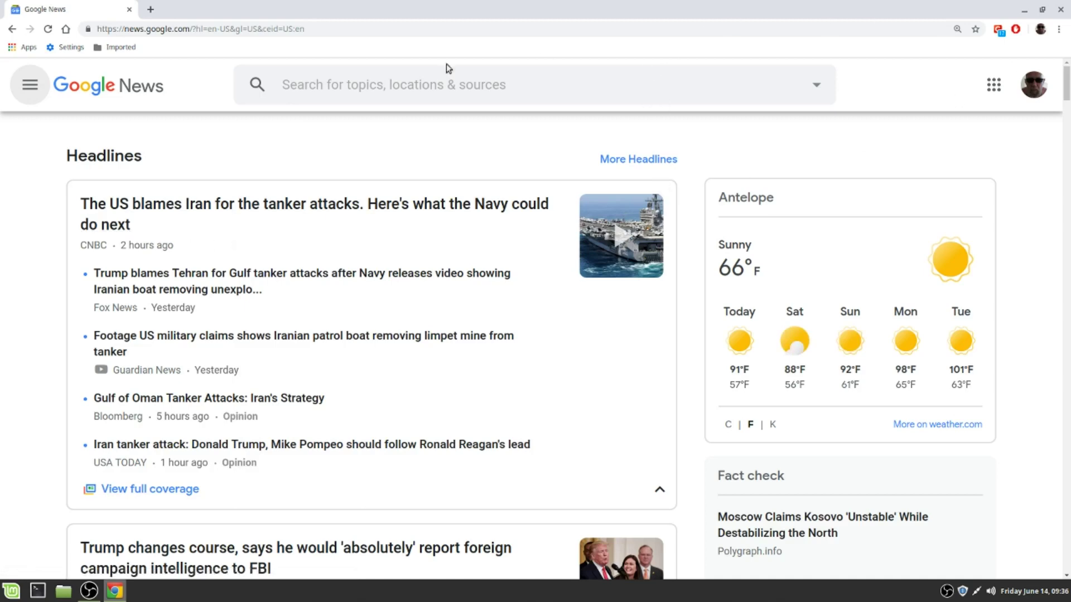
left_click(995, 87)
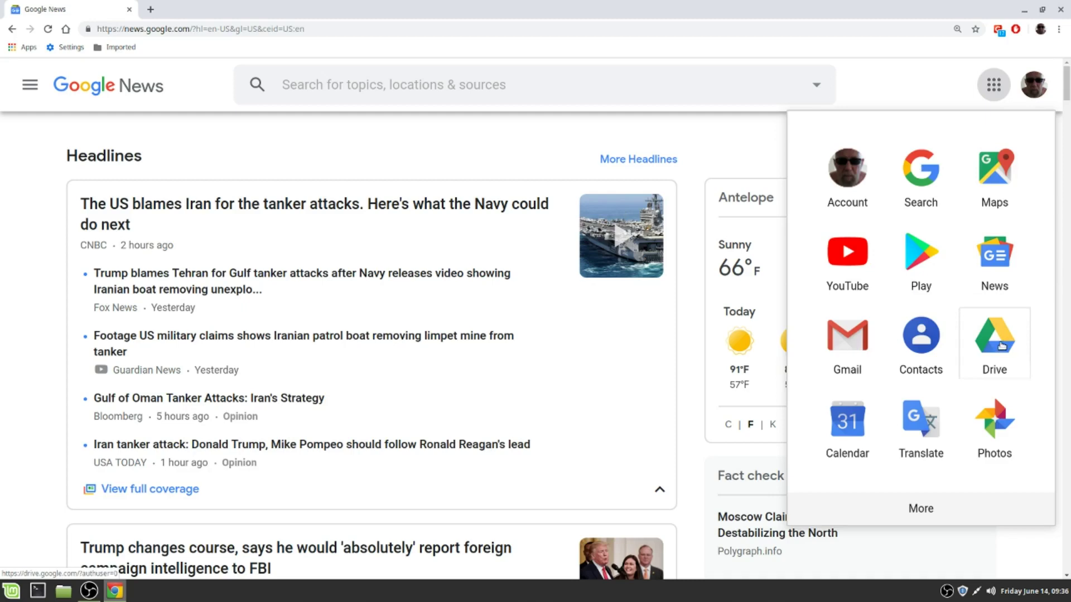
left_click(911, 83)
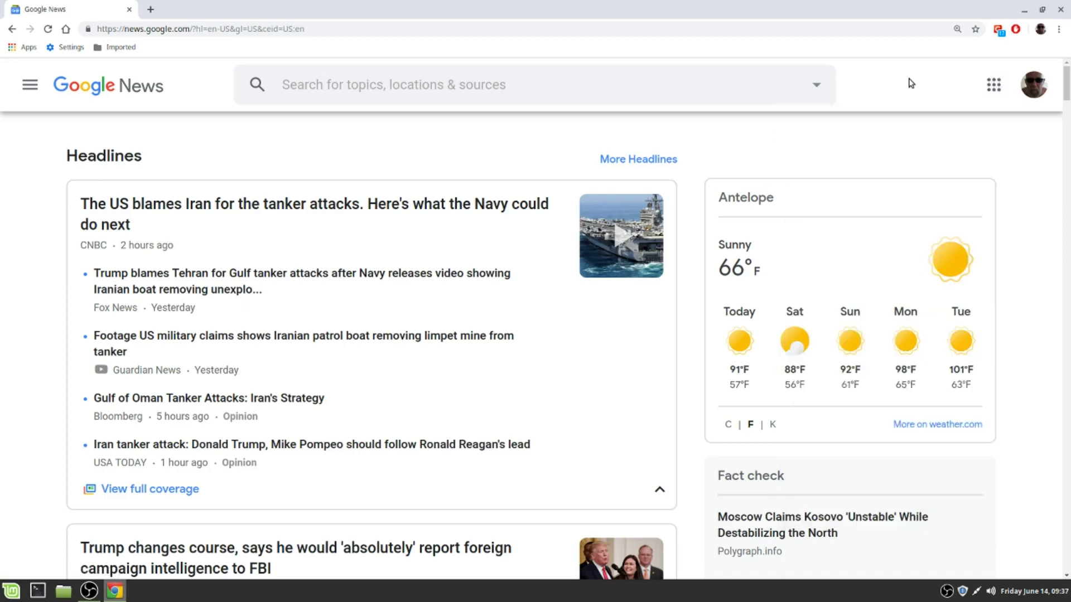
left_click(130, 10)
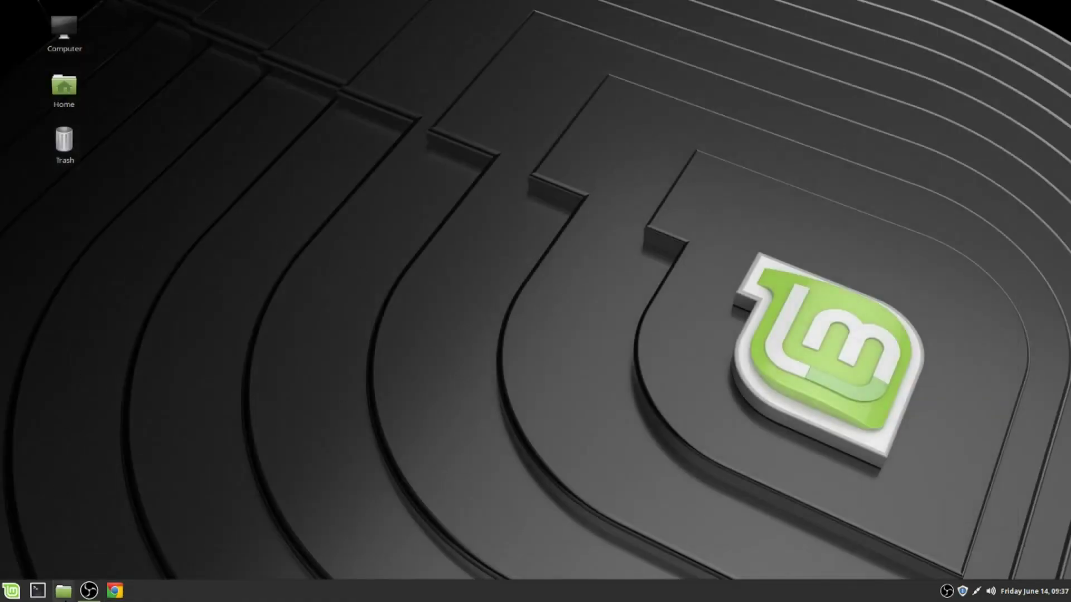
Step: Restore the minimized OBS Studio window from the taskbar
mouse_move(90, 594)
left_click(90, 592)
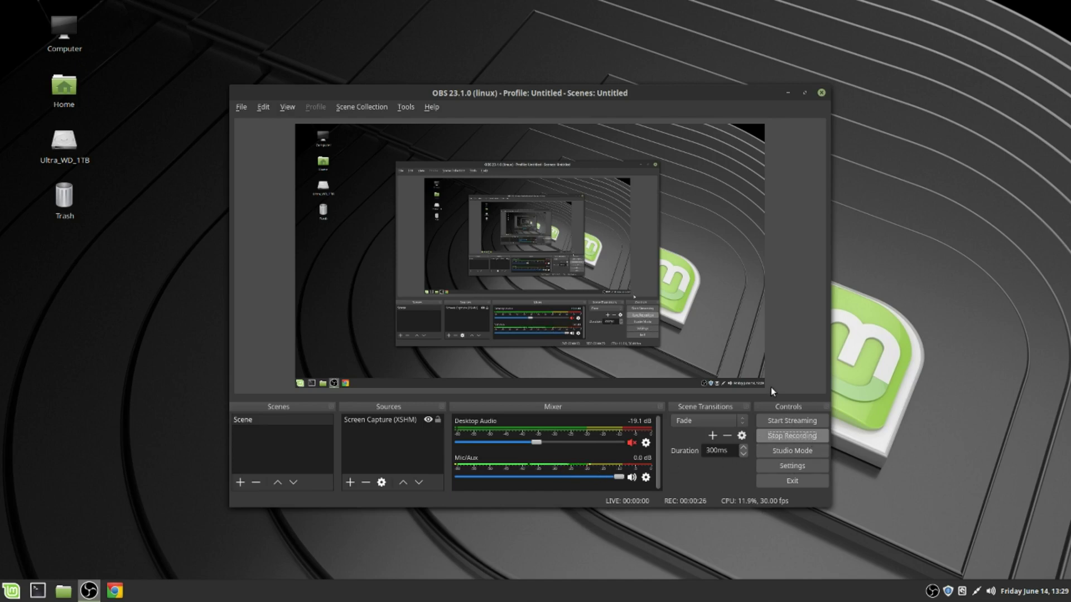
Step: Open OBS Settings and view the Output page, then the Audio device settings
left_click(795, 469)
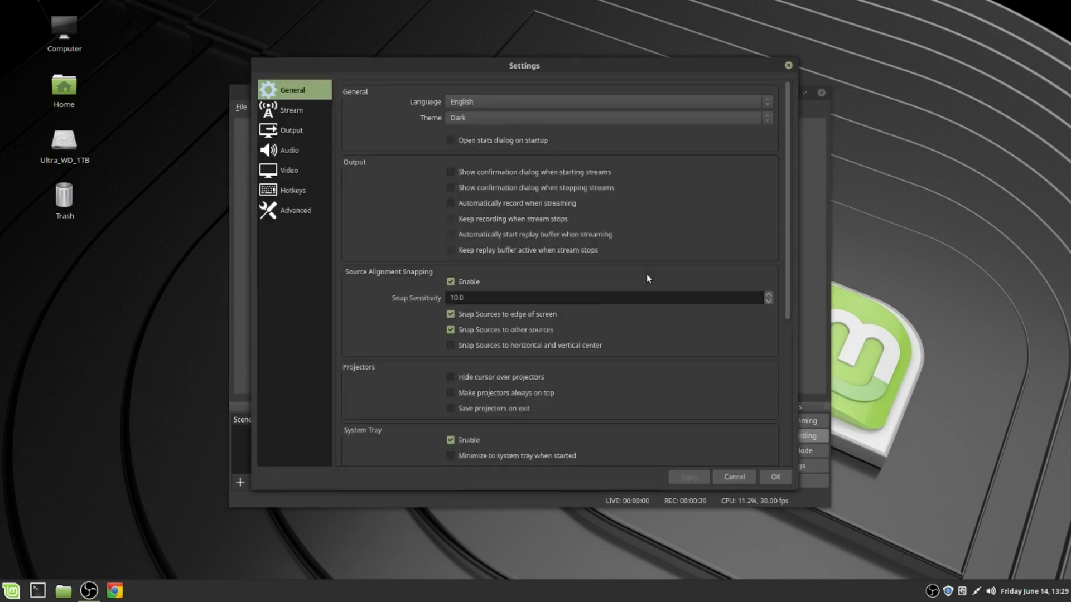
left_click(292, 130)
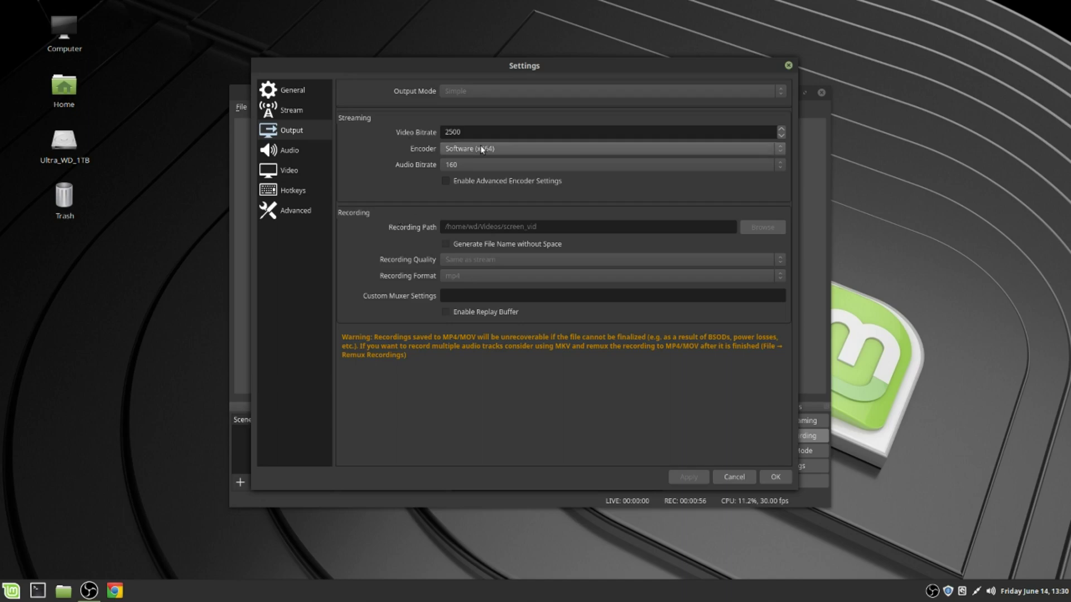
left_click(283, 149)
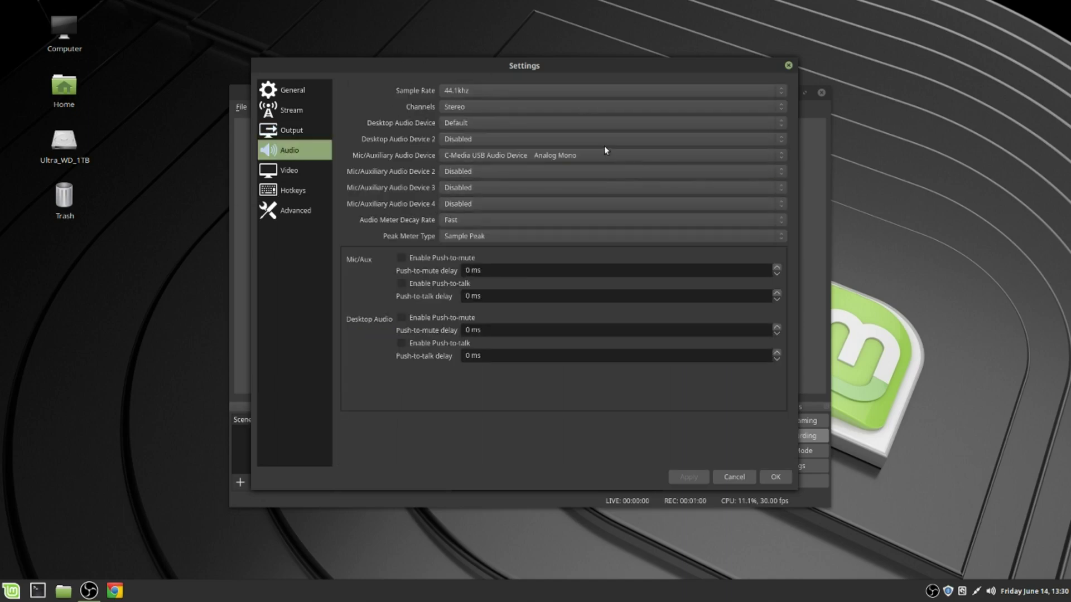
Step: Look over the Video resolution settings, then return to the General page
left_click(289, 172)
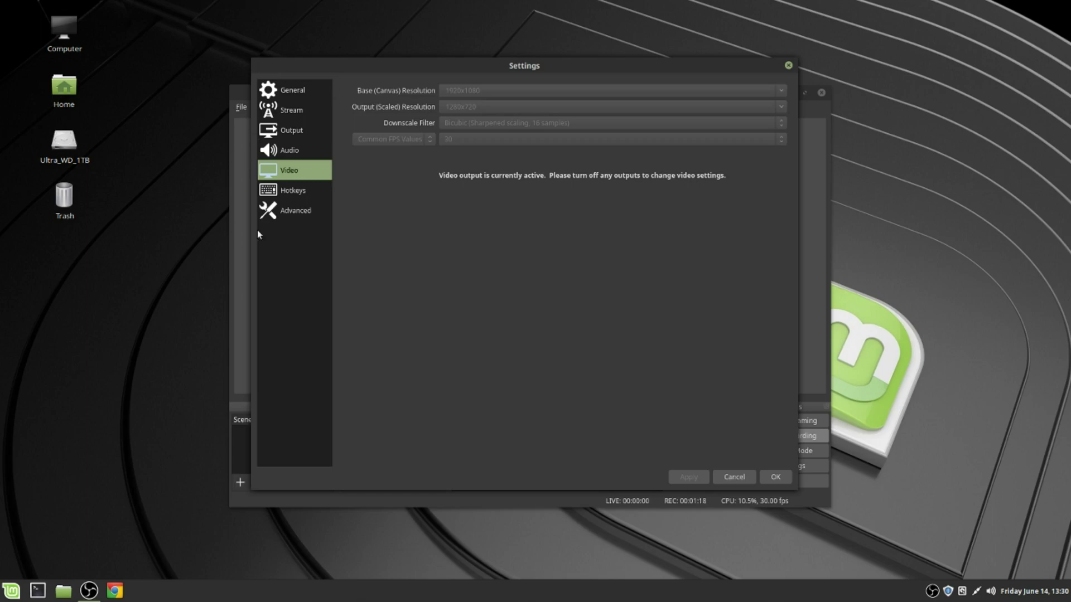
left_click(282, 89)
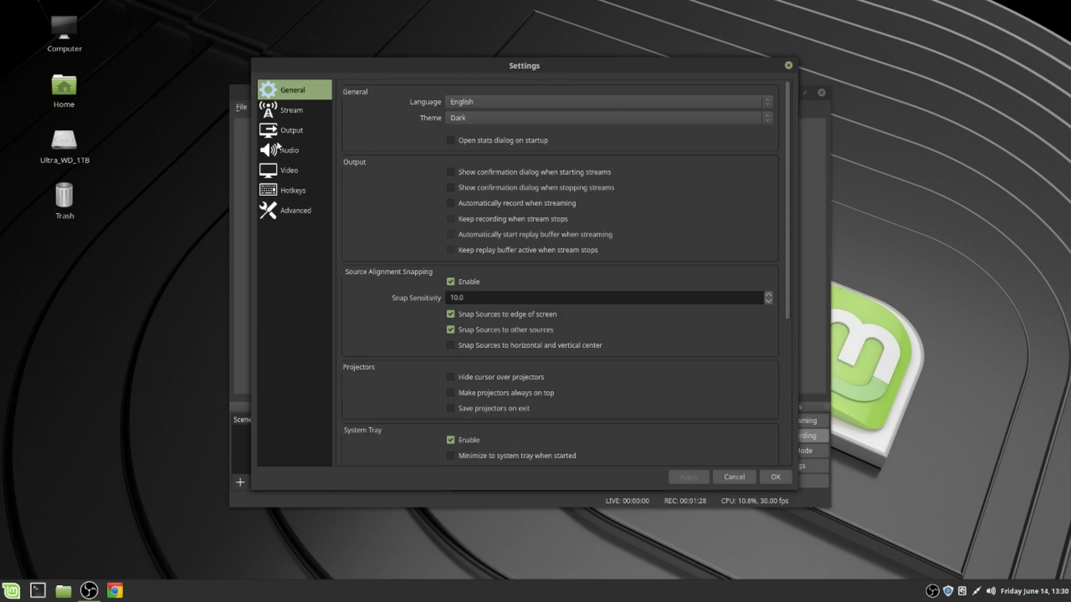
Step: Recheck the Output settings, then close the OBS Settings dialog
left_click(290, 130)
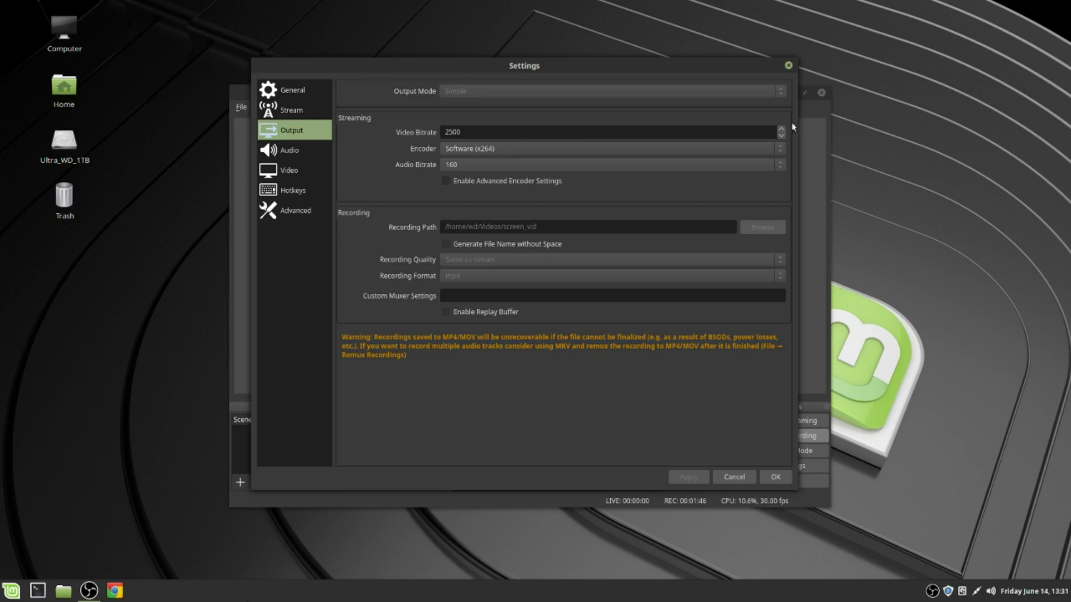
left_click(789, 65)
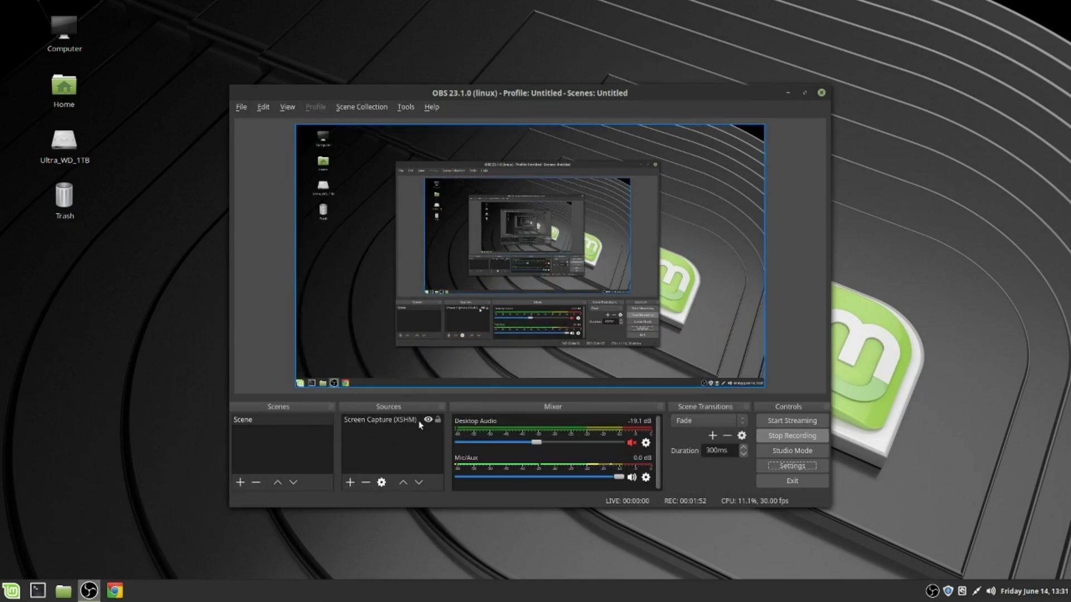
left_click(350, 483)
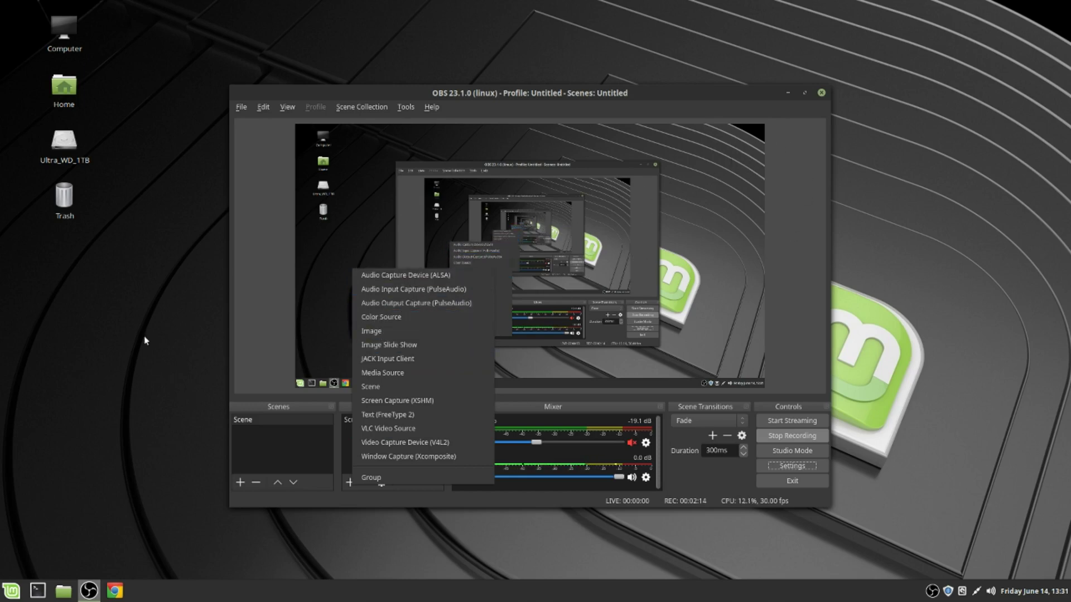
left_click(186, 318)
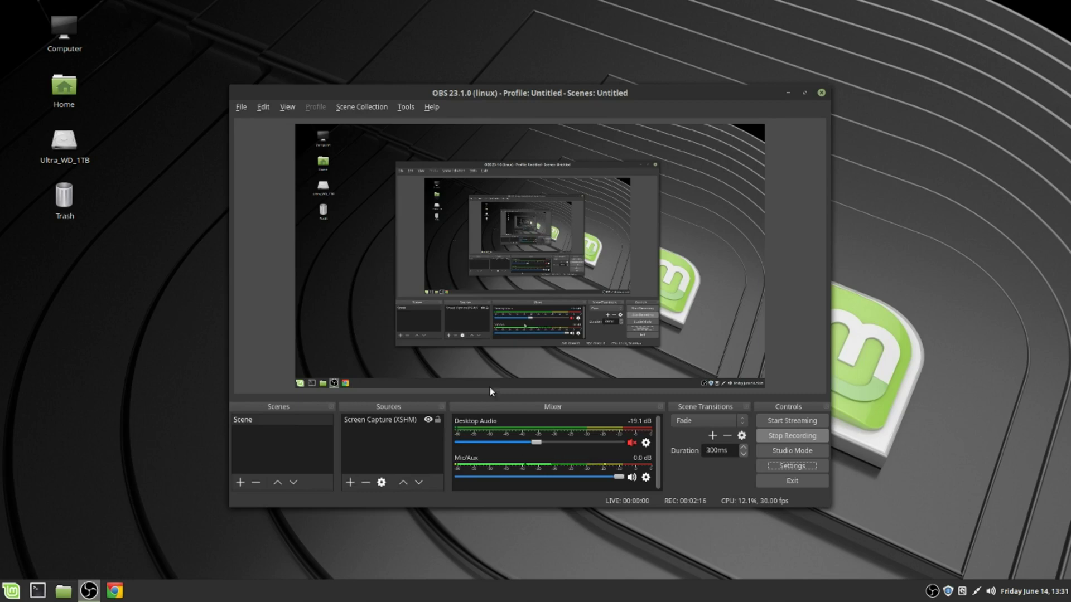